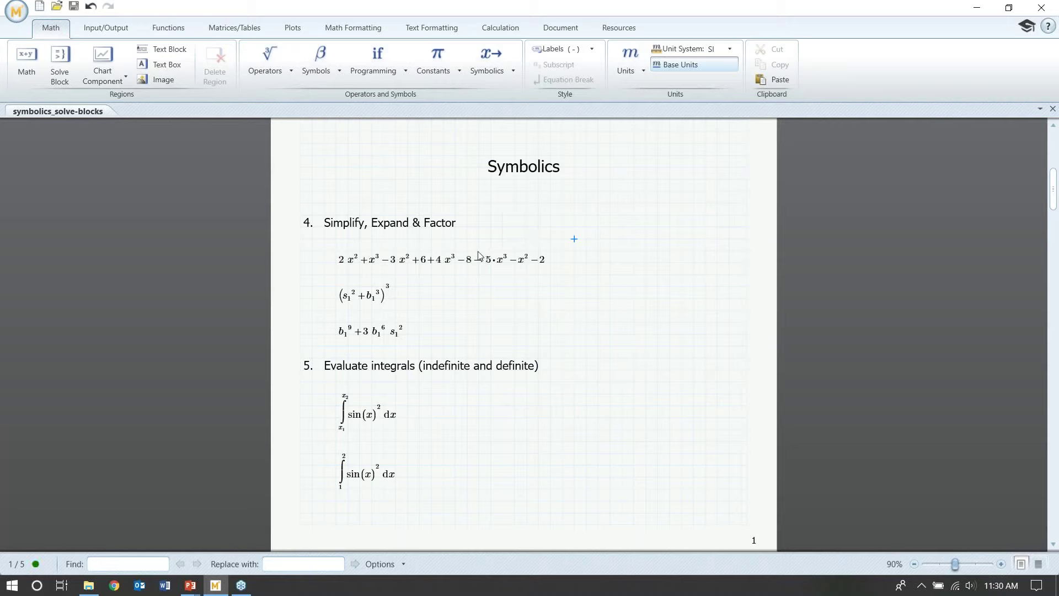
Step: Apply the simplify keyword to the symbolic evaluation of the polynomial in section 4
left_click(478, 255)
type("simplify")
key("Return")
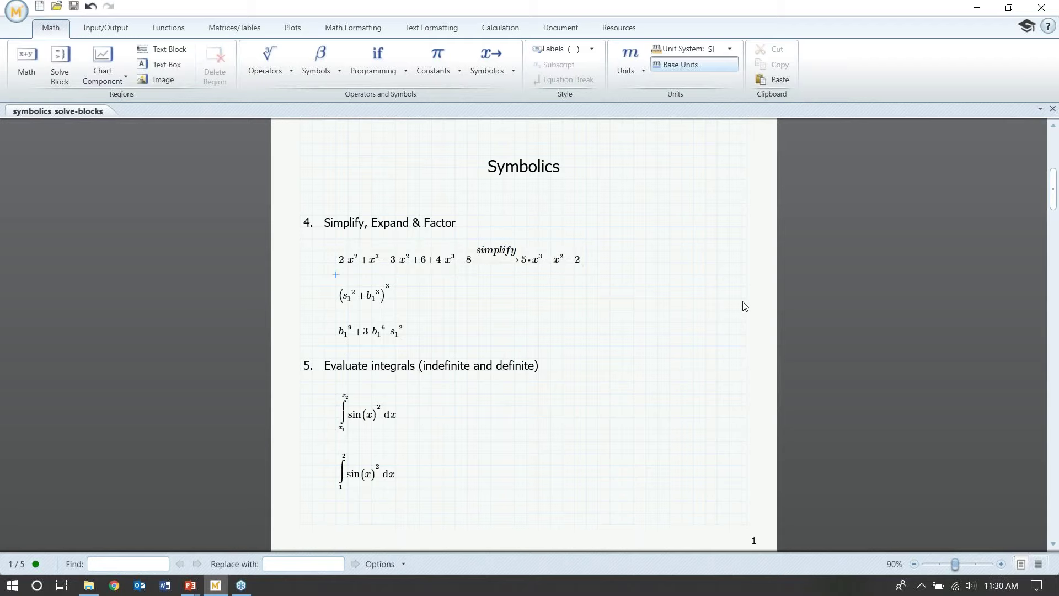
Step: Evaluate the cubed binomial (s₁²+b₁³)³ symbolically with the expand keyword
left_click(391, 300)
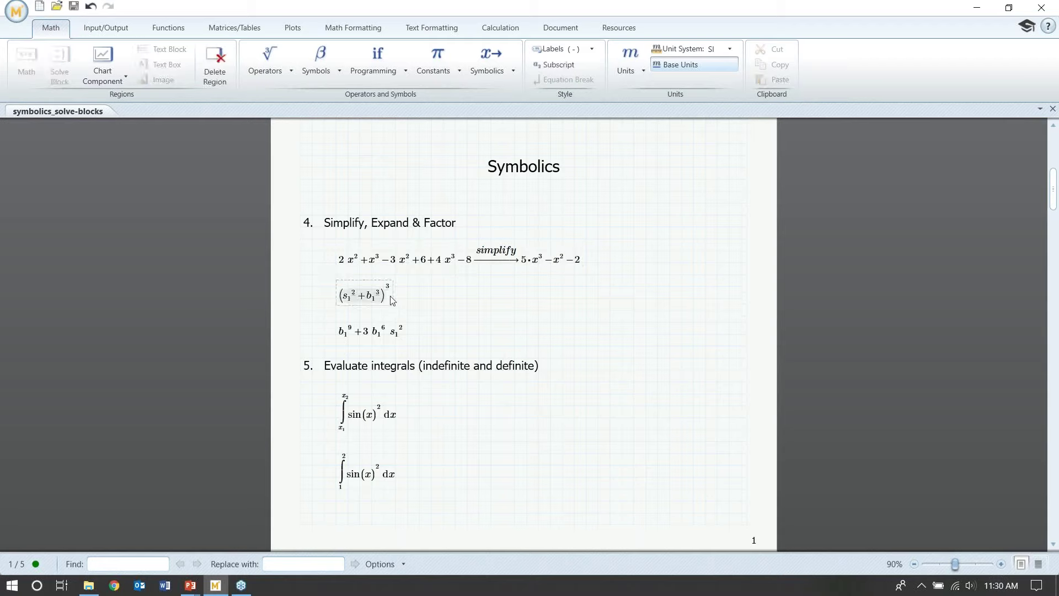
left_click(392, 302)
key("ctrl+period")
type("expand")
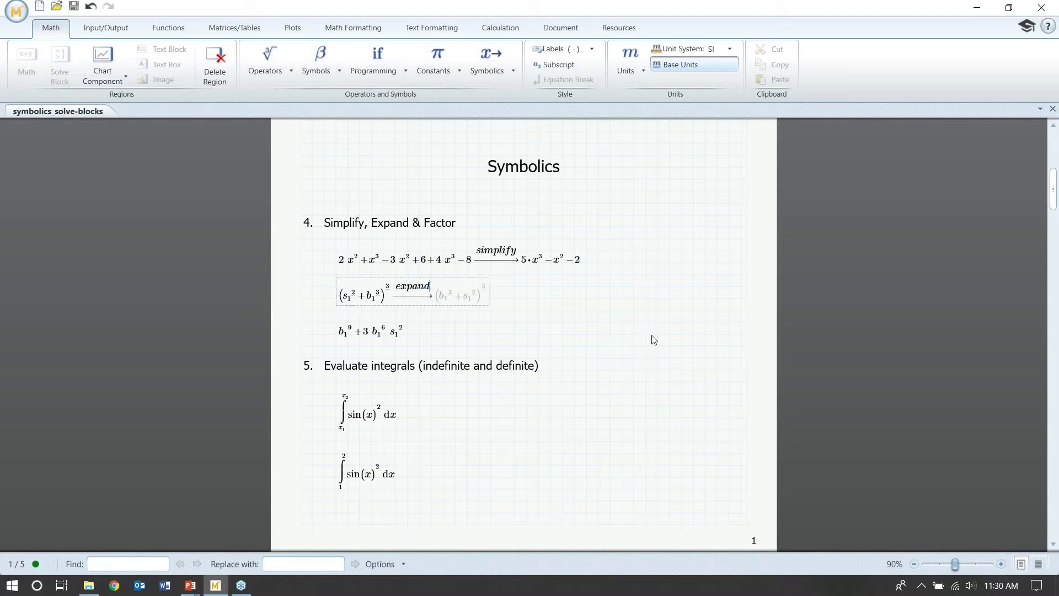
key("Return")
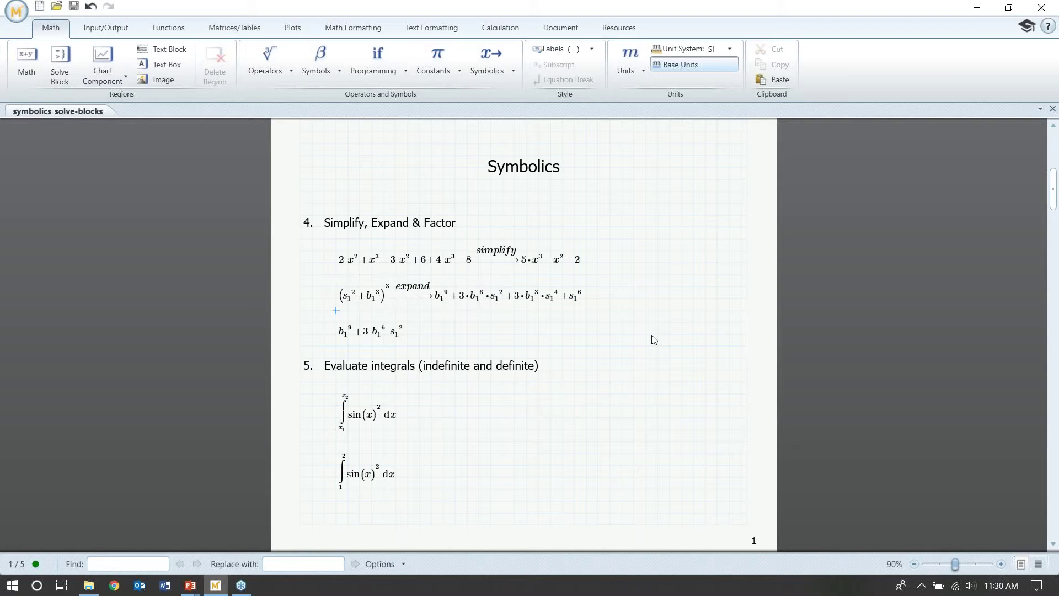
Step: Evaluate the expression b₁⁹+3b₁⁶s₁² symbolically with the factor keyword
left_click(405, 334)
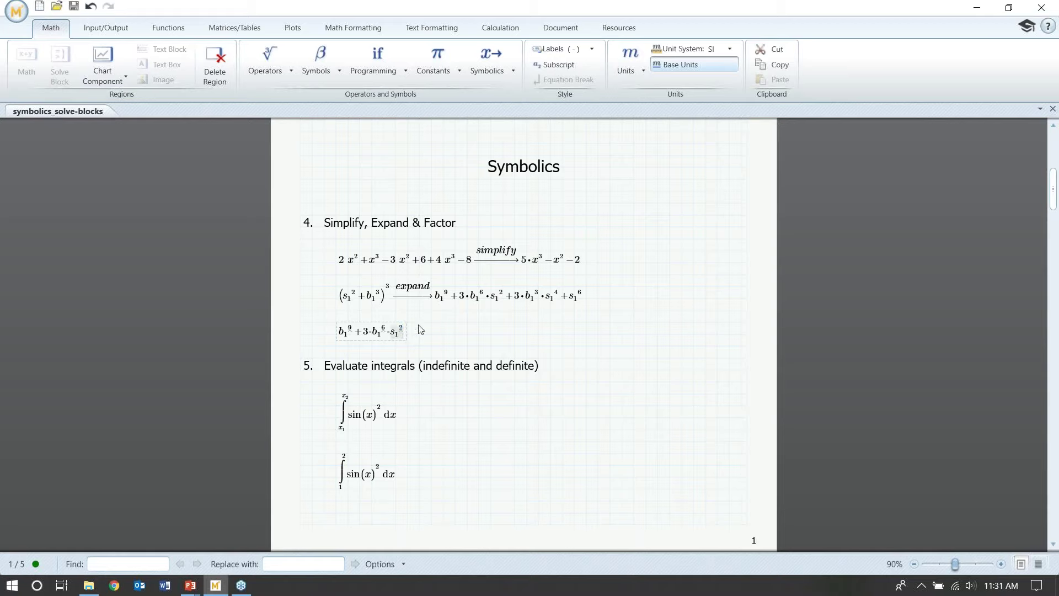
key("ctrl+period")
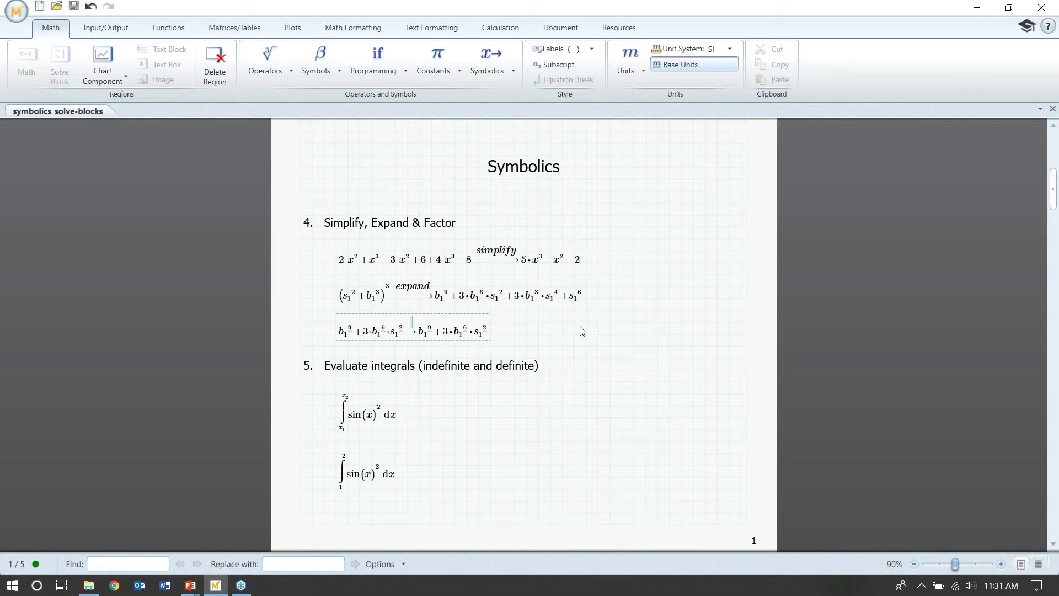
type("factor")
key("Return")
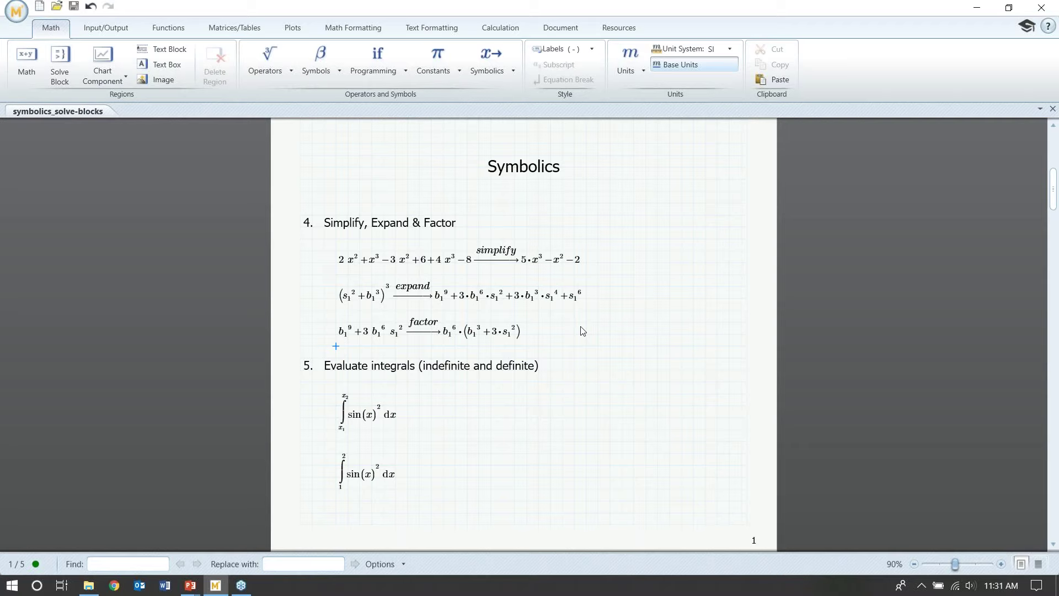
Step: Evaluate the integral of sin(x)² from x₁ to x₂ symbolically, without any keyword
scroll(583, 331, "down", 2)
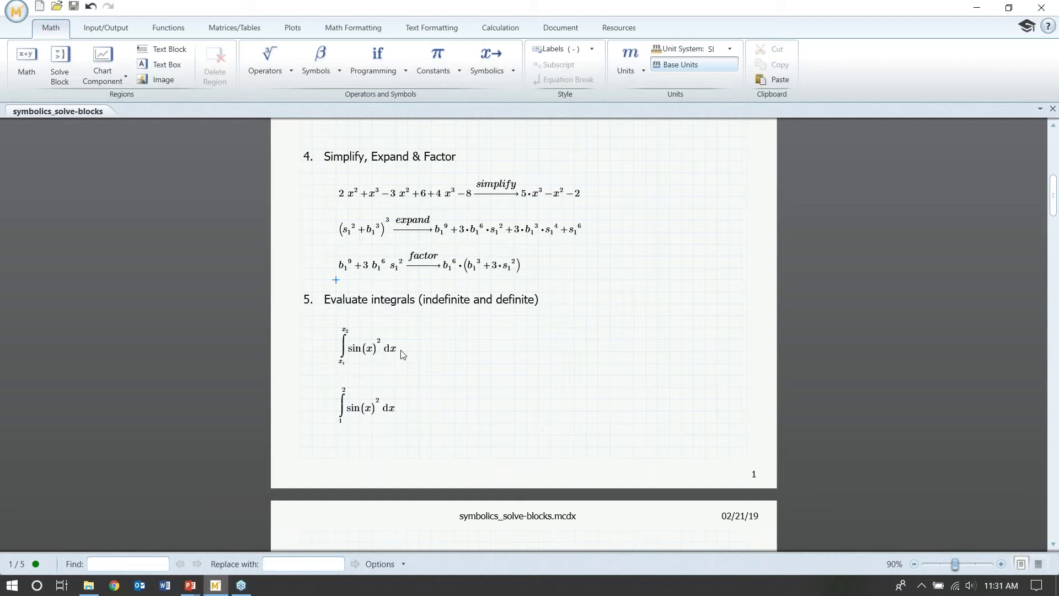
left_click(402, 349)
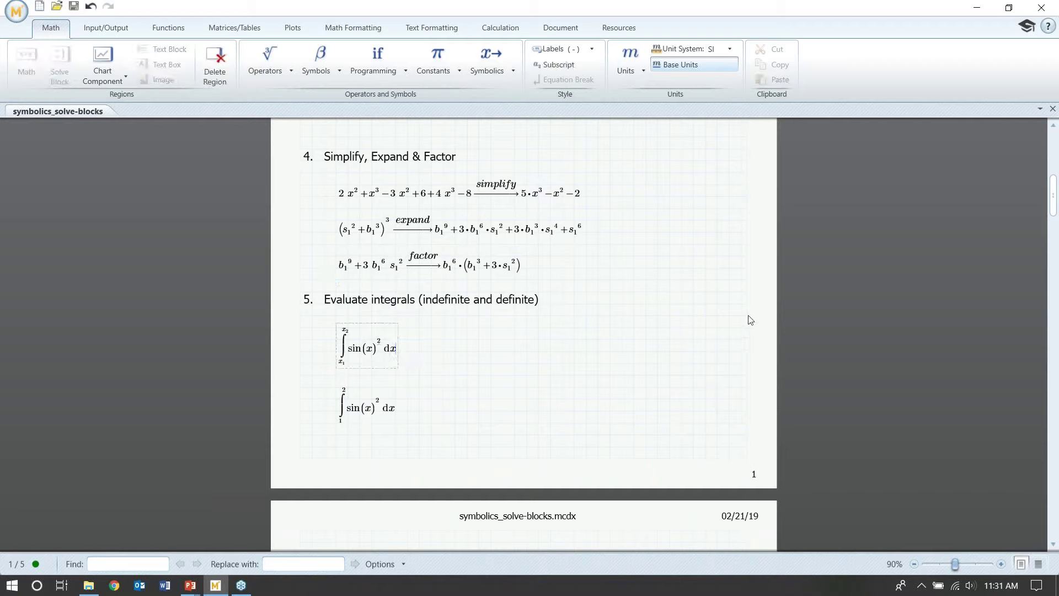
key("ctrl+period")
left_click(506, 393)
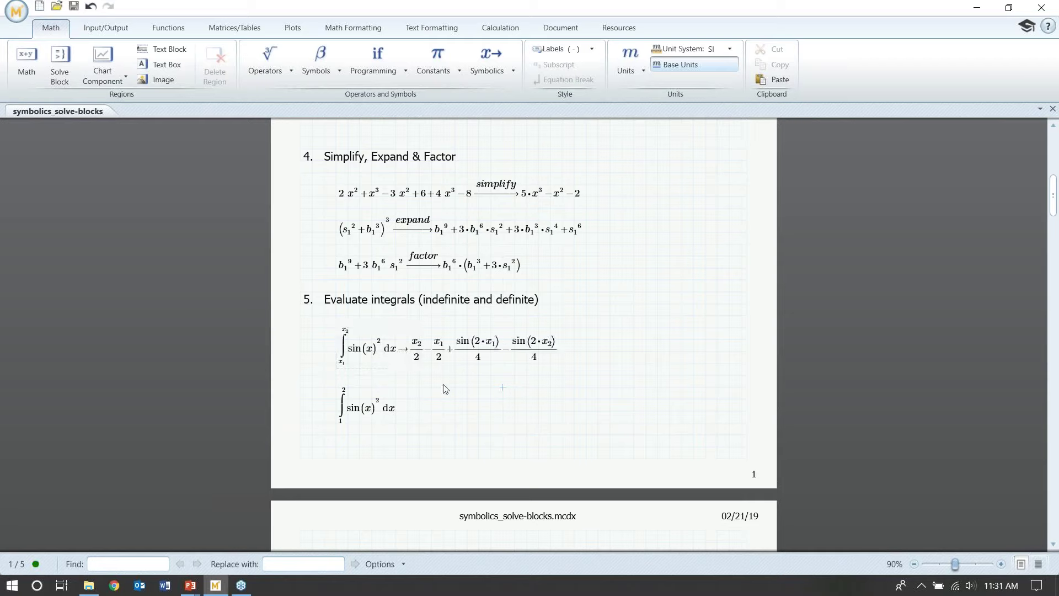
Step: Evaluate the integral of sin(x)² from 1 to 2 symbolically with the keyword float,3
left_click(398, 409)
key("ctrl+period")
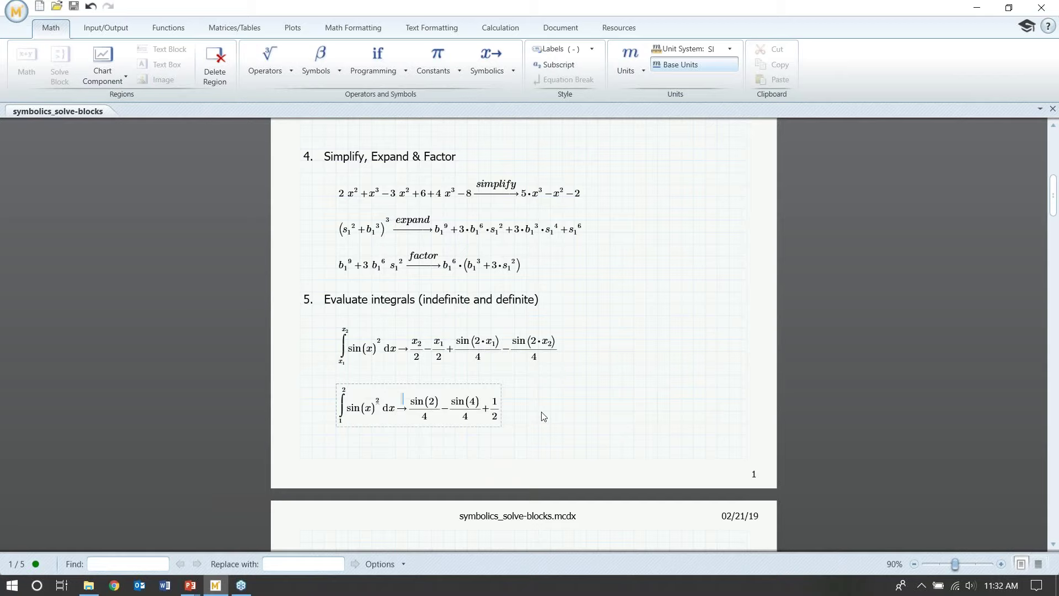
type("float,")
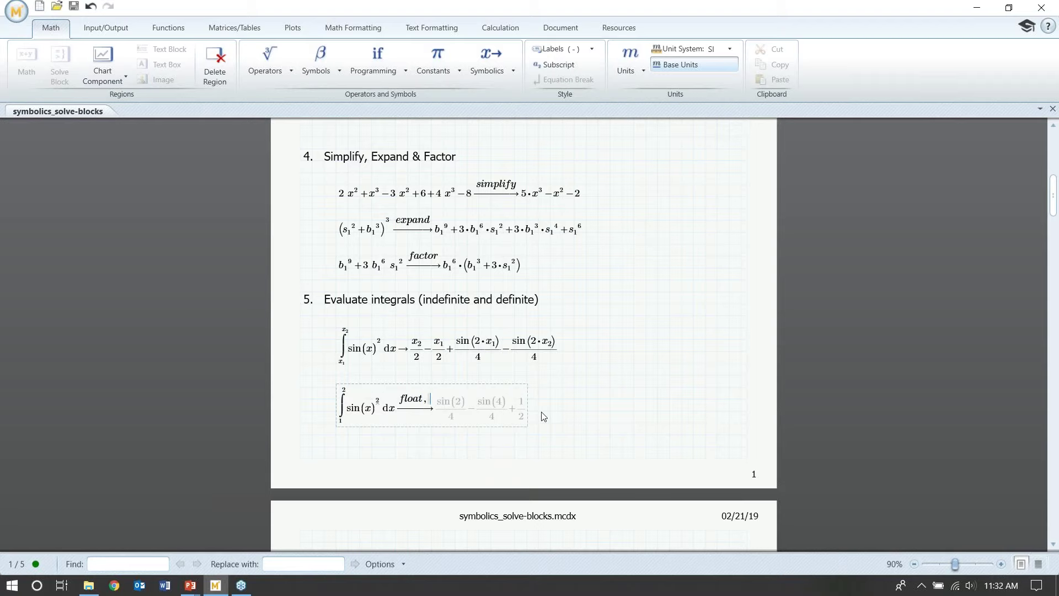
type("3")
key("Return")
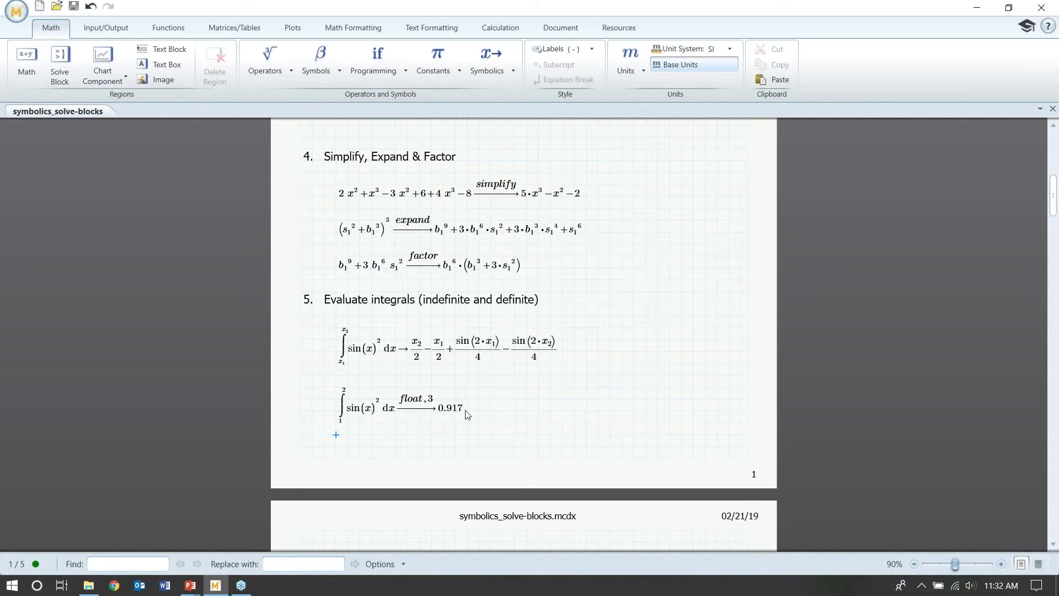
Step: Add the modifier assume, λ=real below solve, λ in the symbolic solution for P in section 6
scroll(558, 408, "down", 5)
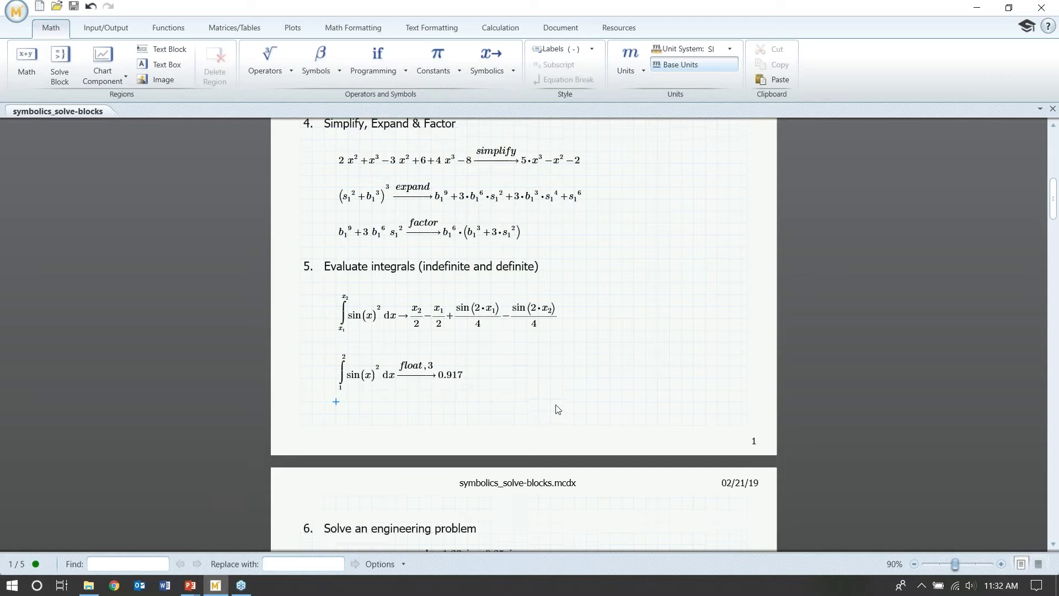
scroll(562, 407, "down", 1)
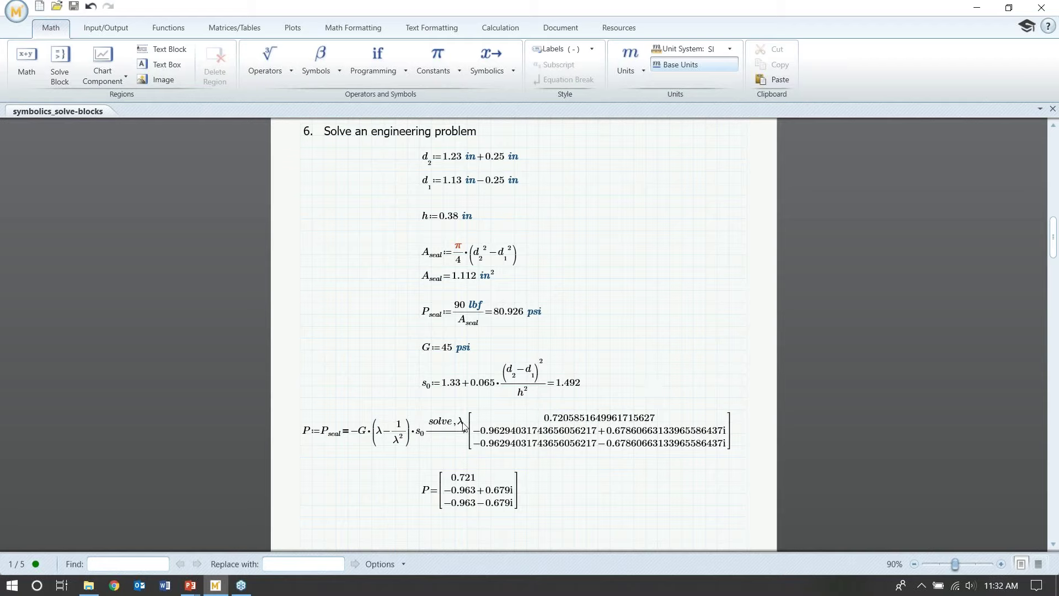
left_click(604, 423)
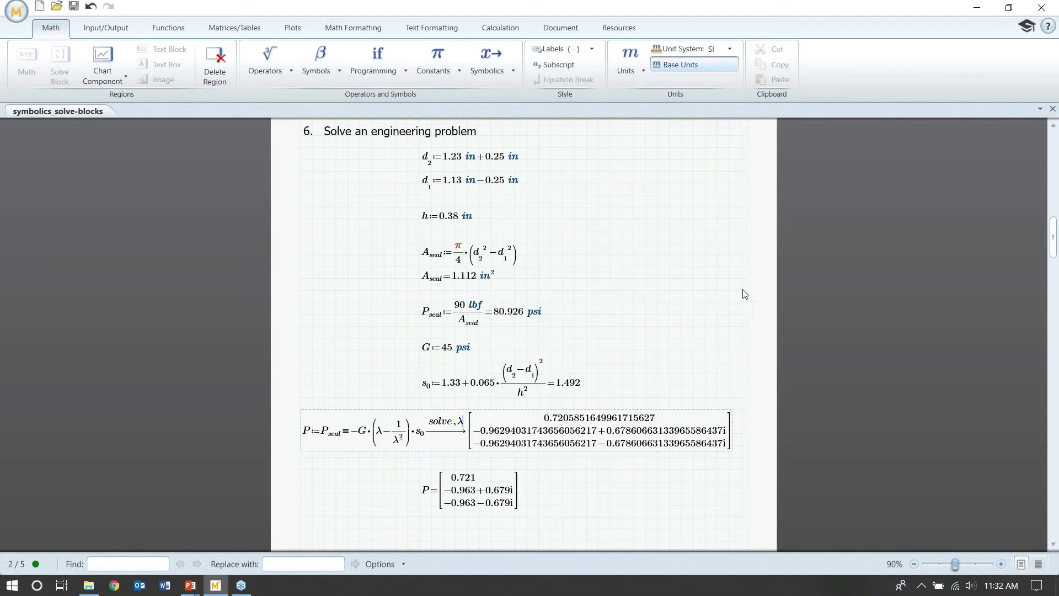
key("ctrl+shift+period")
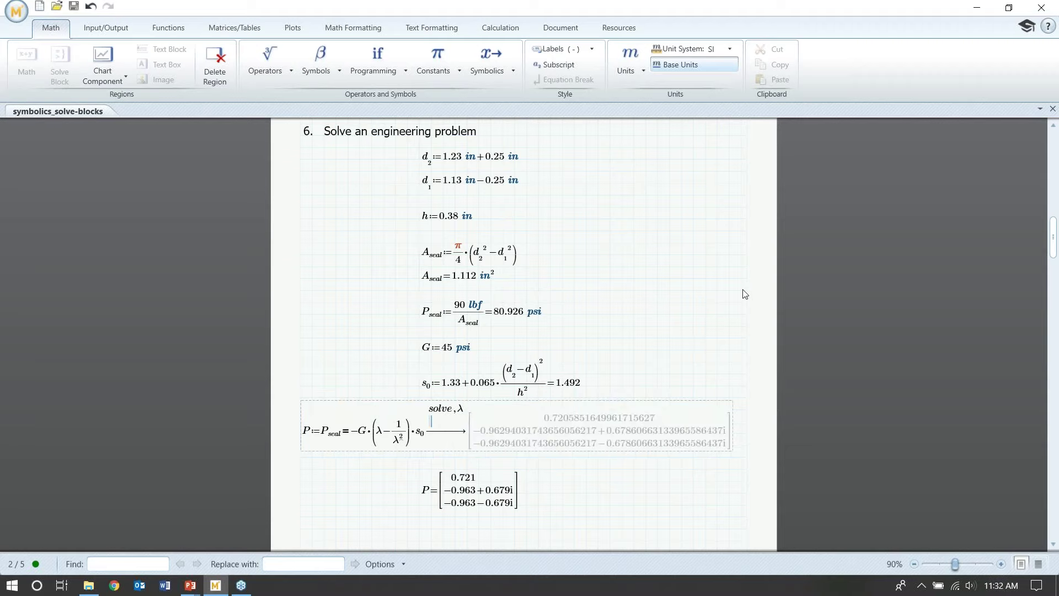
type("assume,")
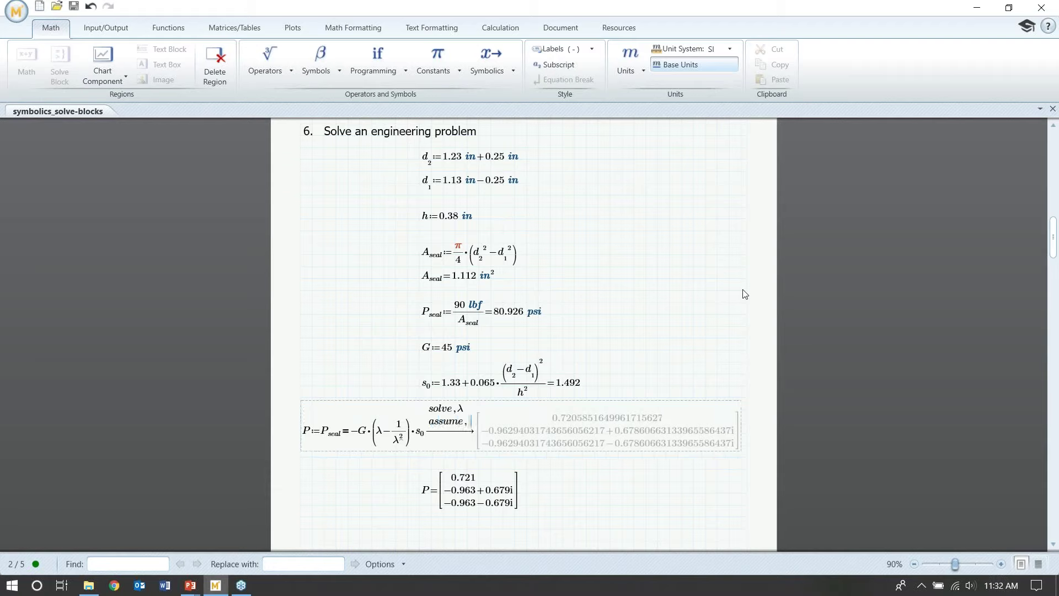
type("λ=")
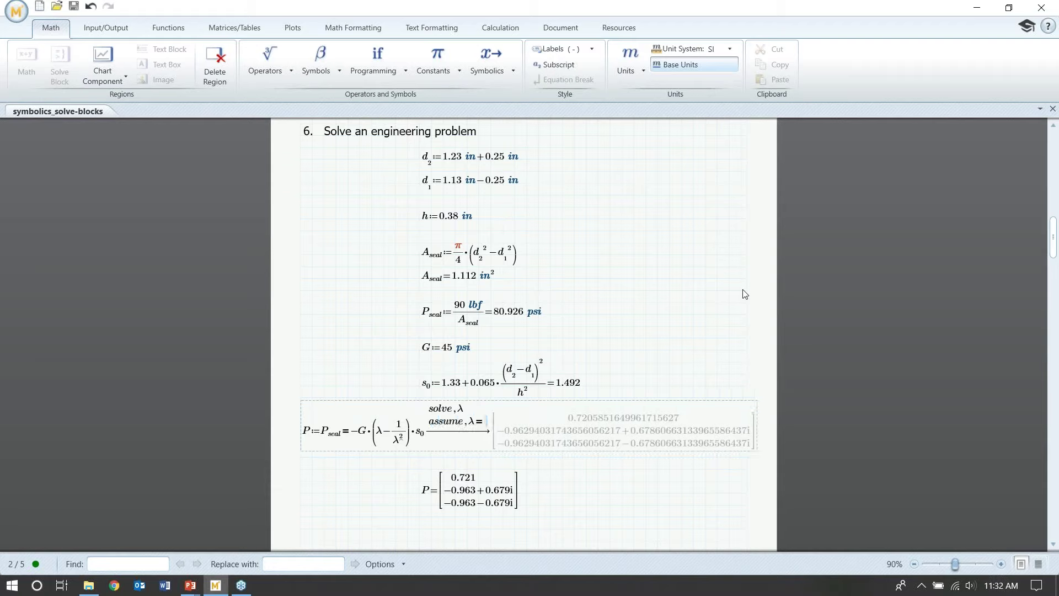
type("real")
key("Return")
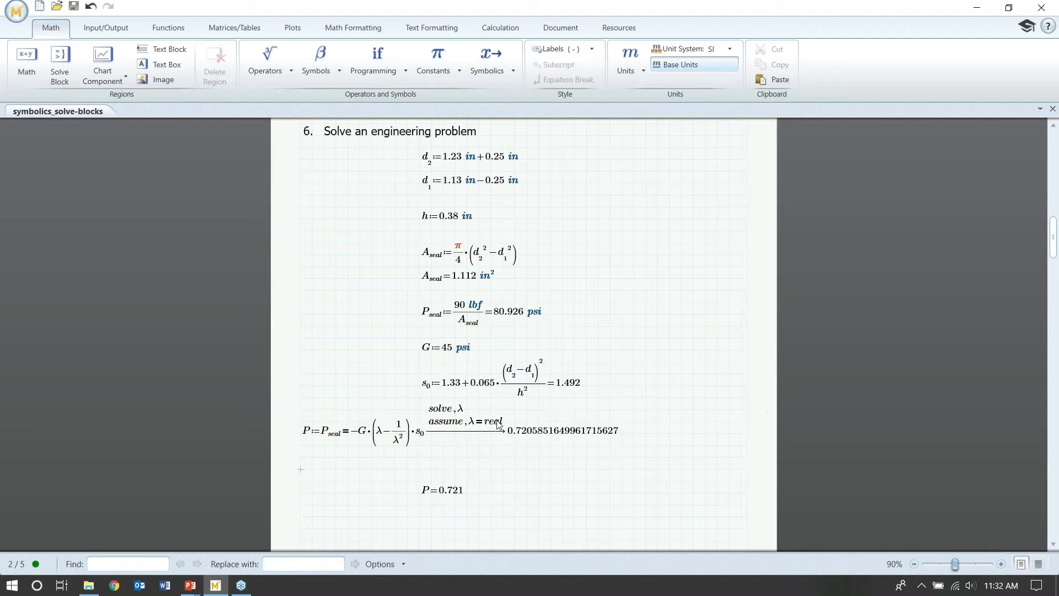
left_click(435, 424)
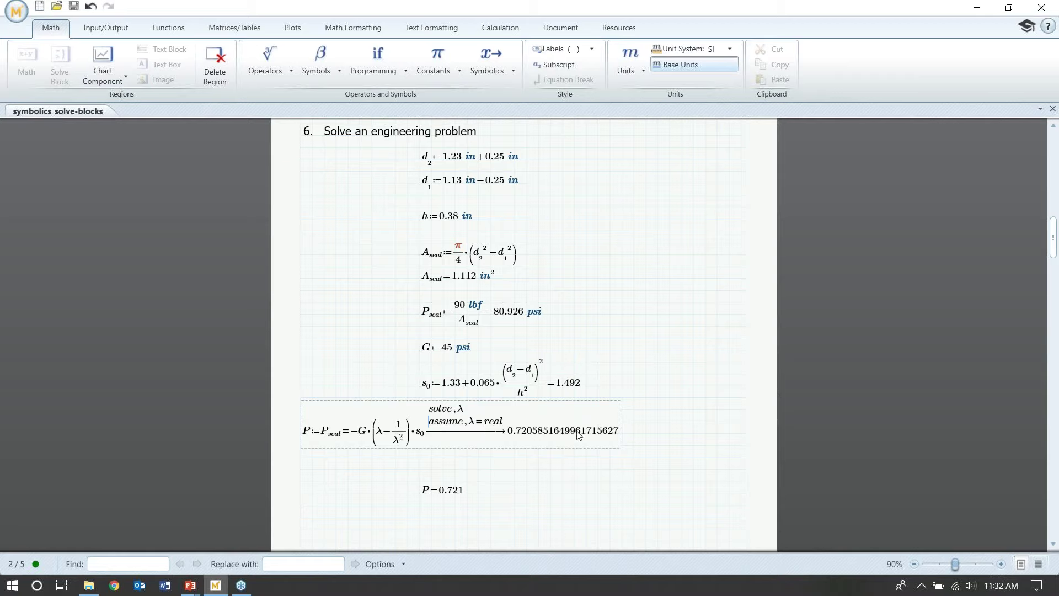
Step: Solve the equation 3yy·(xx−3)=10 in section 7 symbolically for xx with the keyword solve,xx
scroll(624, 342, "down", 2)
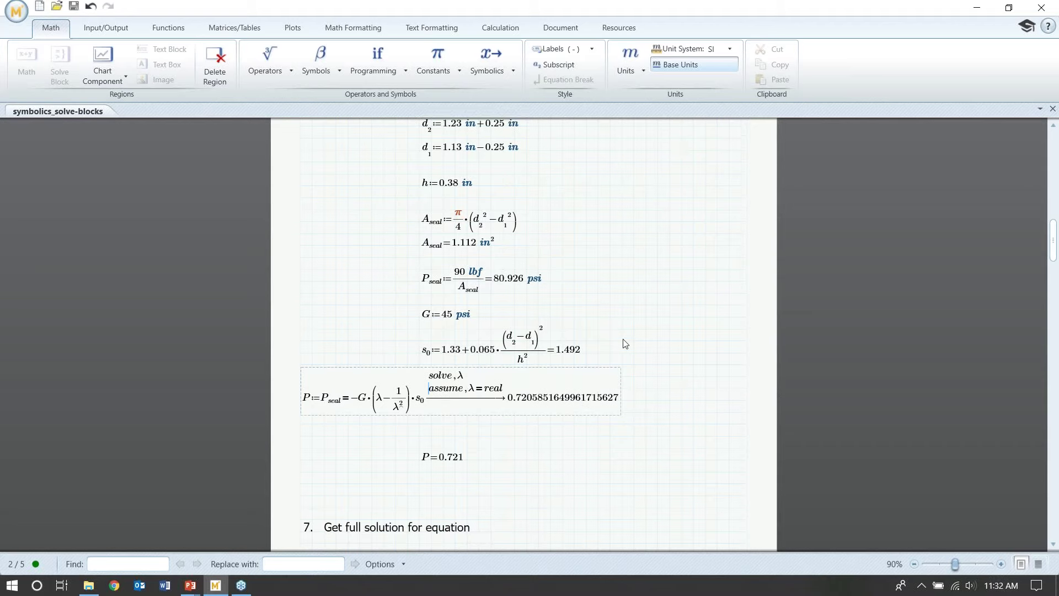
scroll(576, 258, "down", 10)
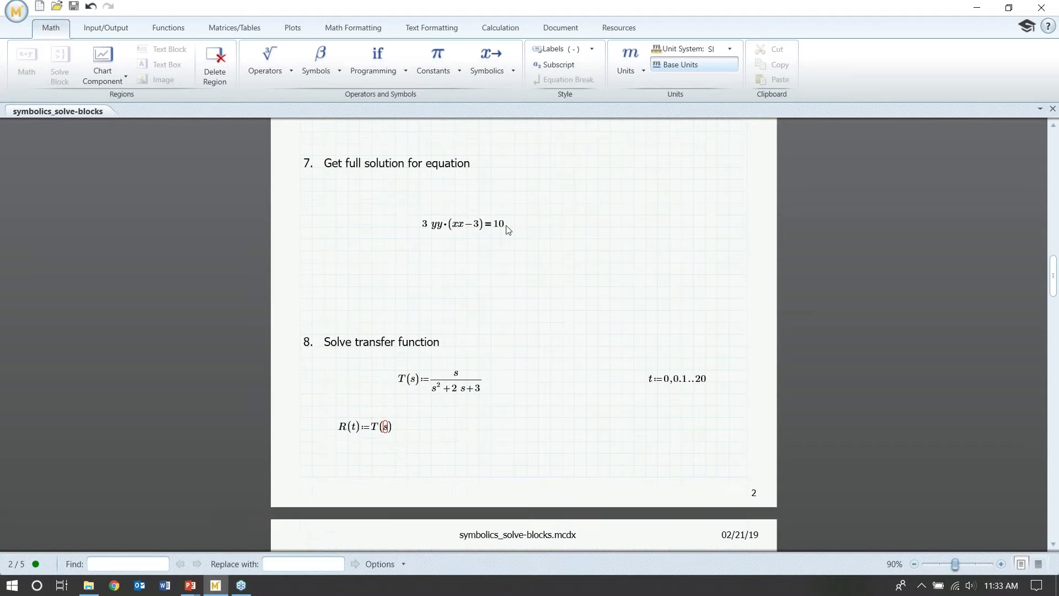
left_click(507, 230)
key("ctrl+period")
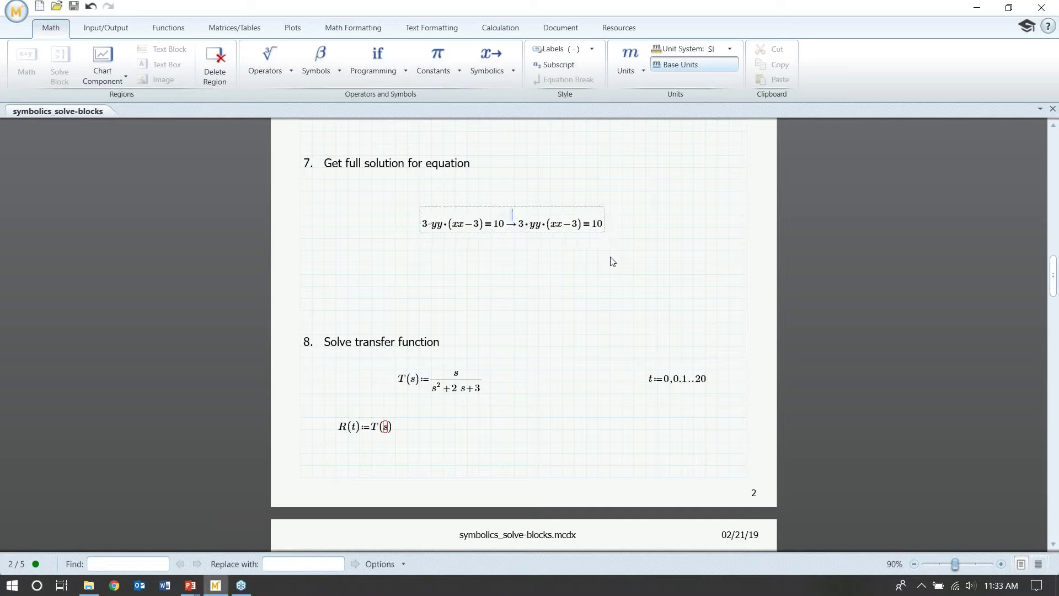
type("solve,xx")
key("Return")
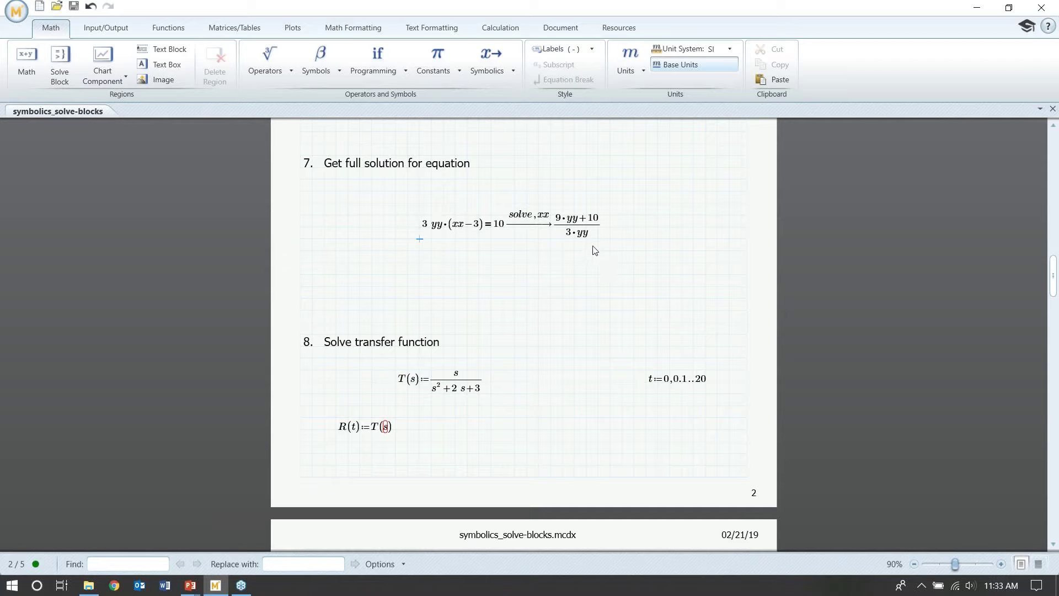
Step: Add the fully modifier after solve,xx in the symbolic solution of the section 7 equation
left_click(550, 219)
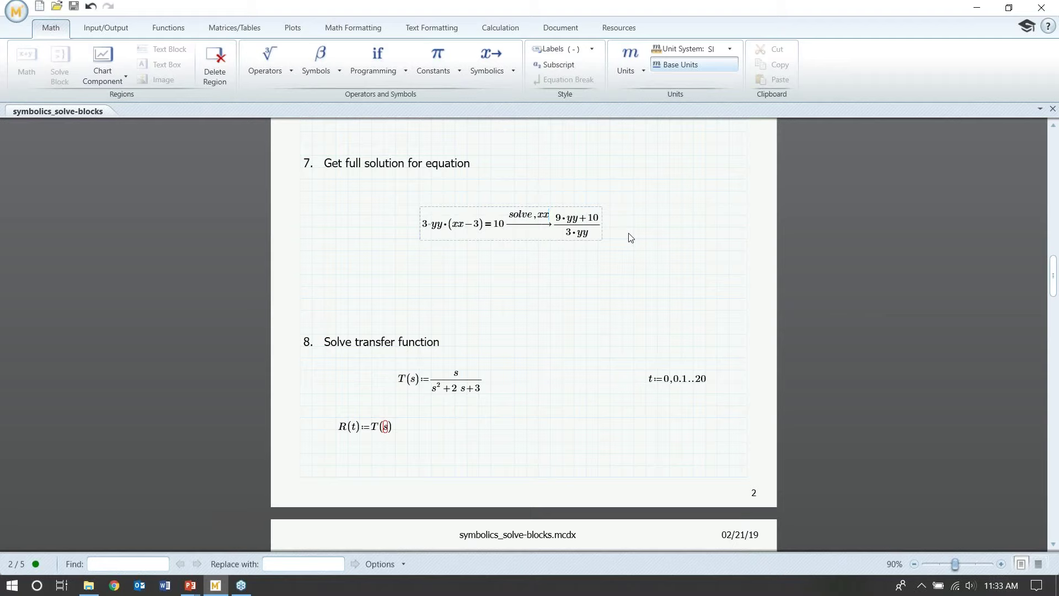
key("comma")
type("fully")
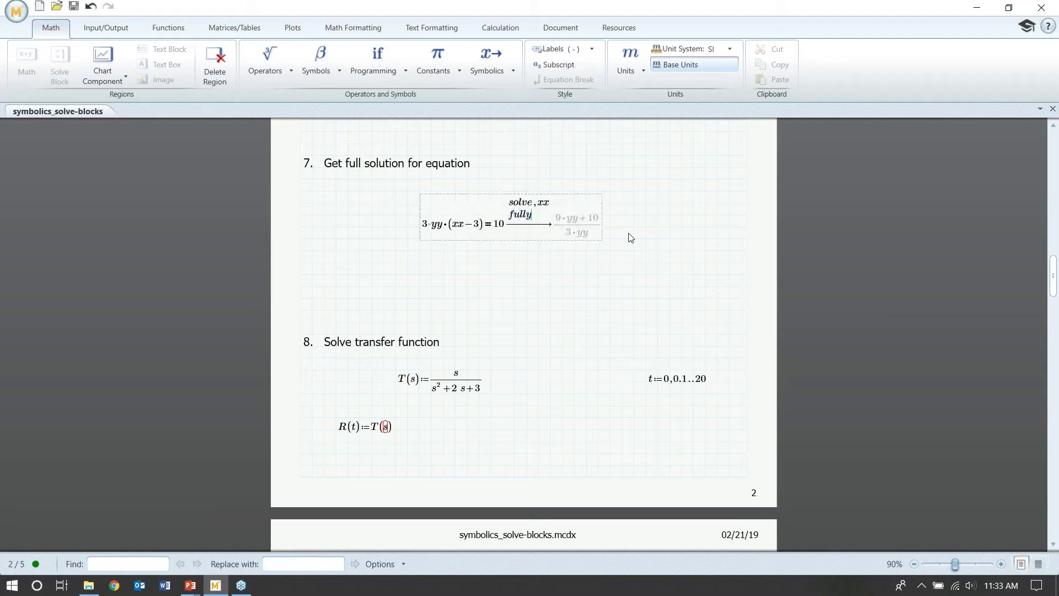
key("Return")
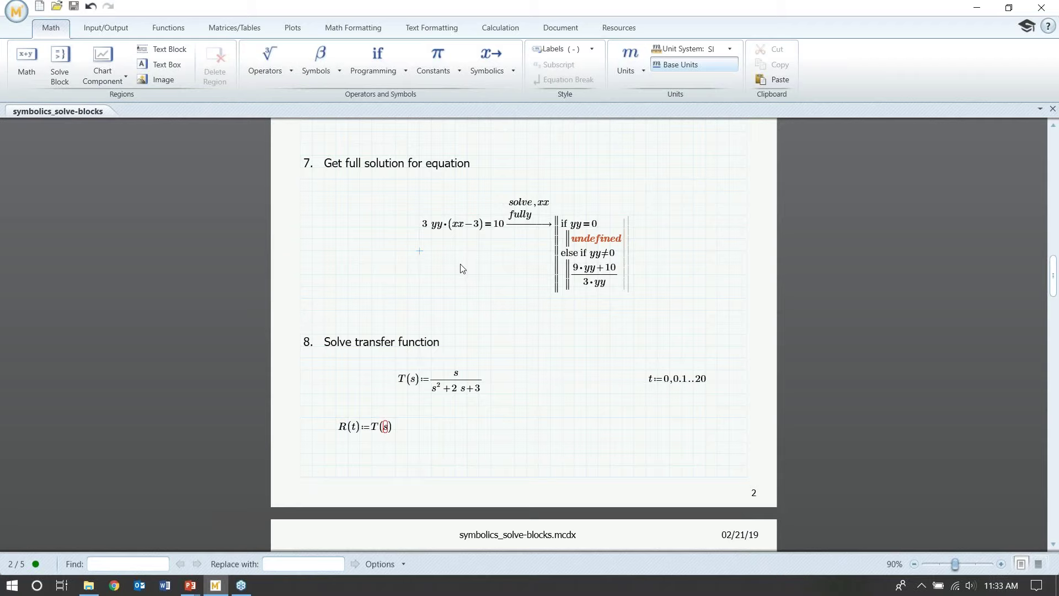
Step: Evaluate the definition R(t):=T(s) in section 8 symbolically with the keyword invlaplace,s
scroll(475, 267, "down", 3)
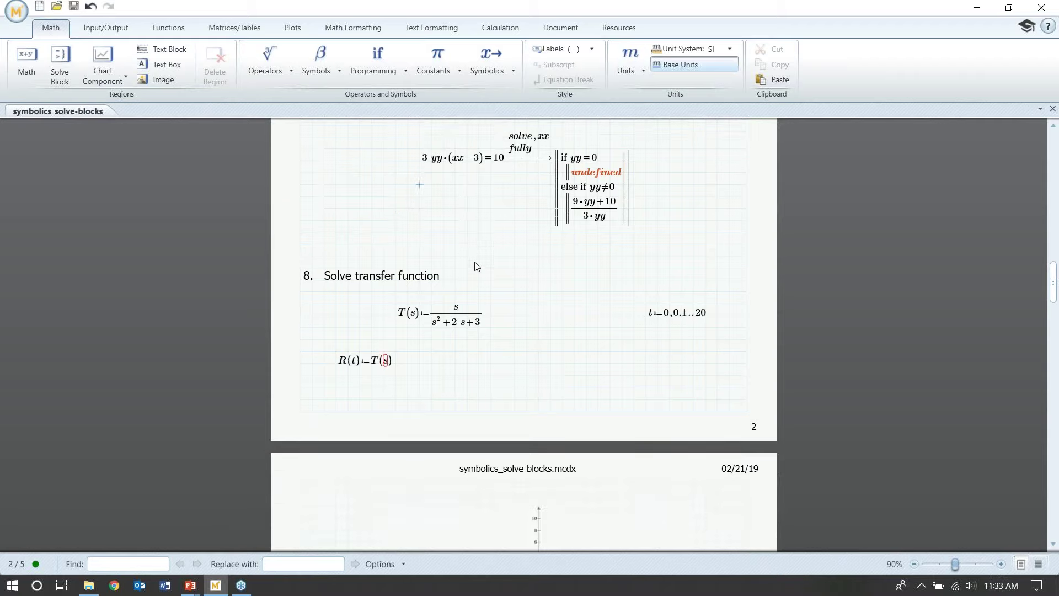
scroll(477, 267, "down", 1)
scroll(476, 268, "down", 1)
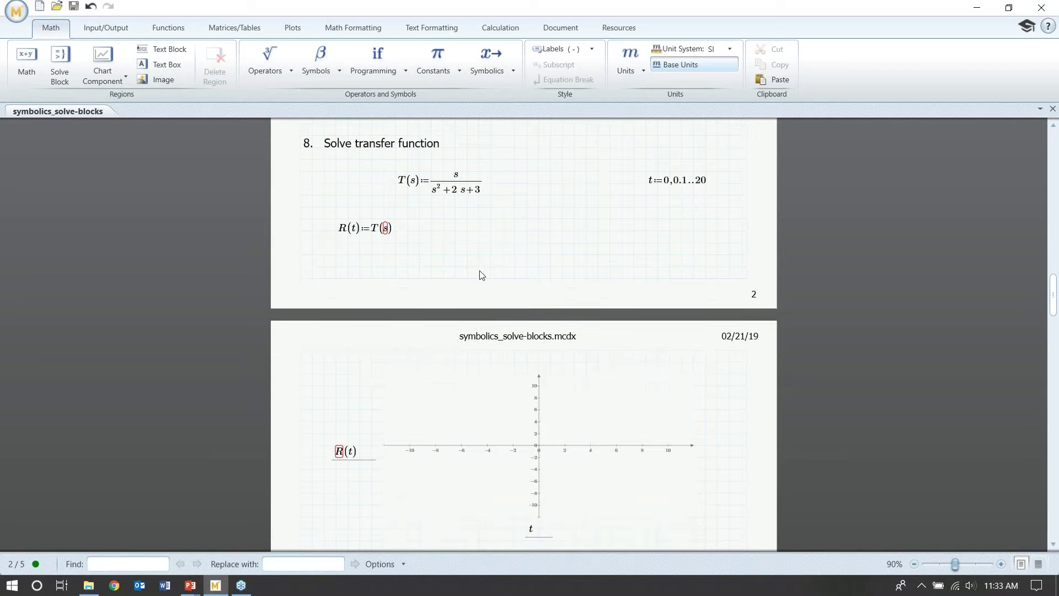
left_click(394, 231)
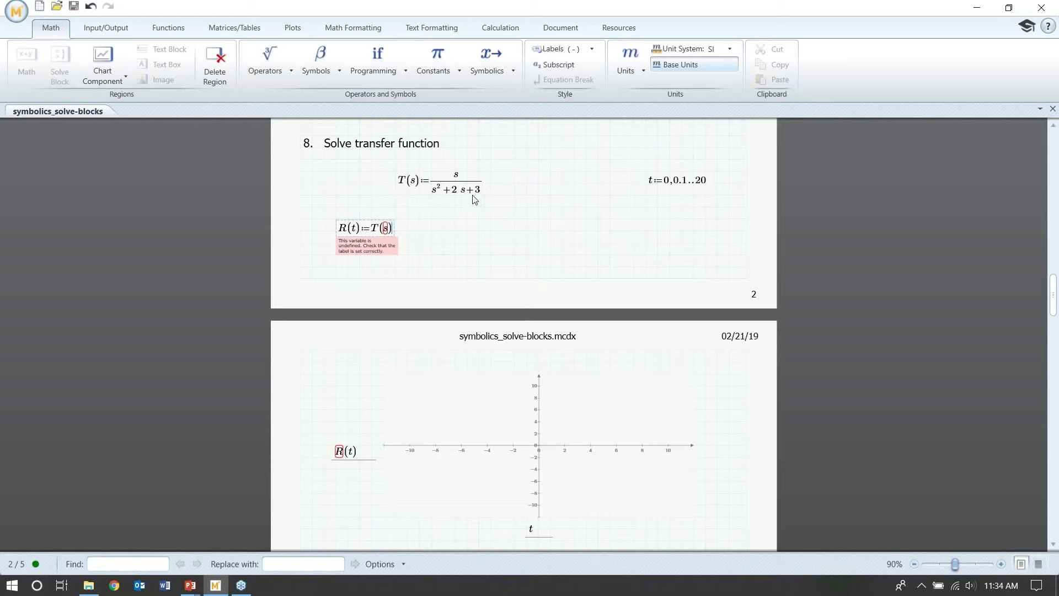
left_click(676, 182)
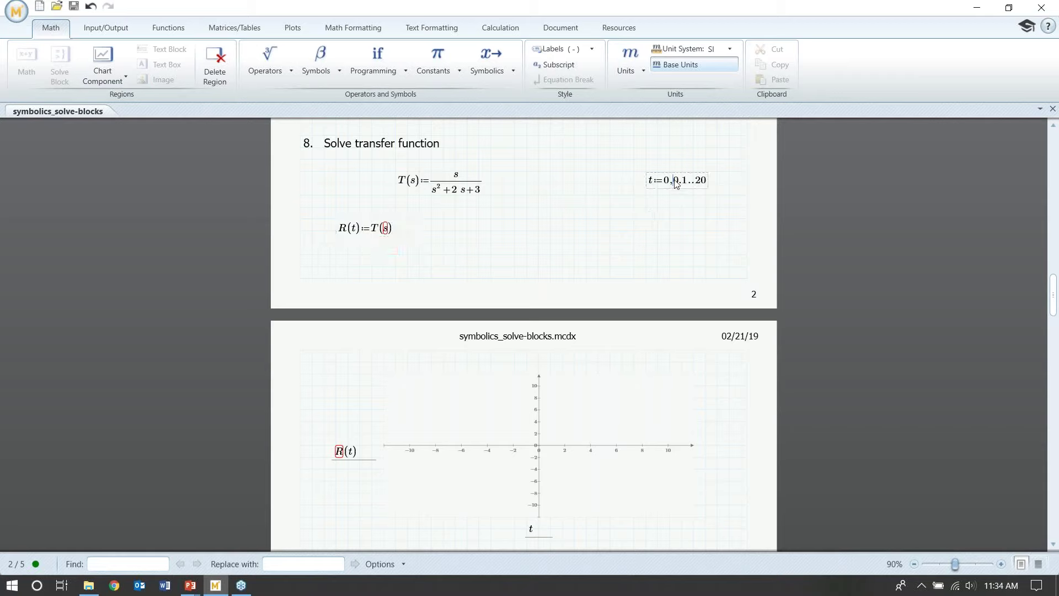
left_click(681, 160)
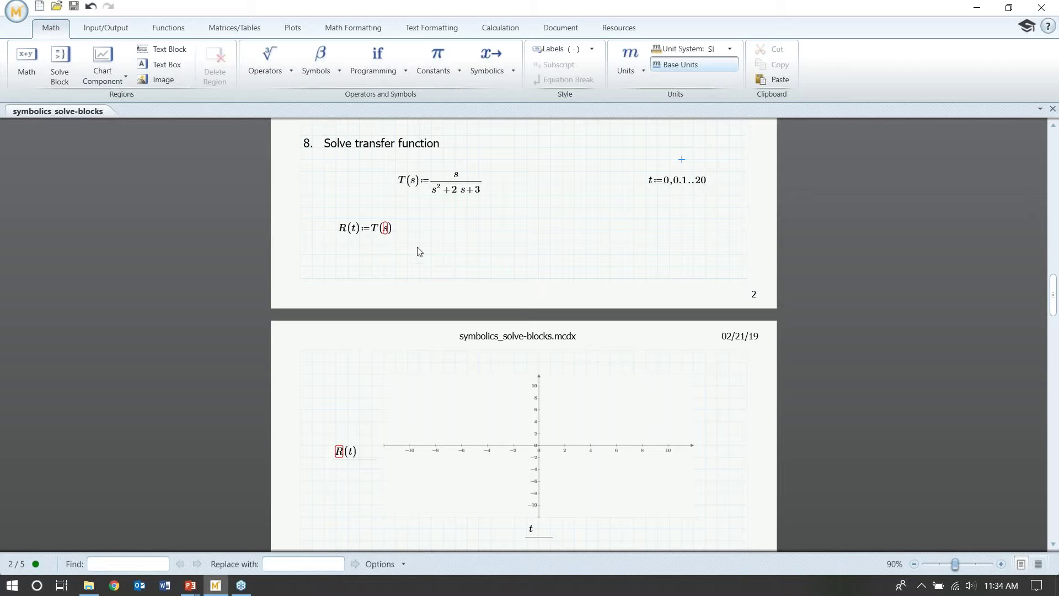
left_click(396, 230)
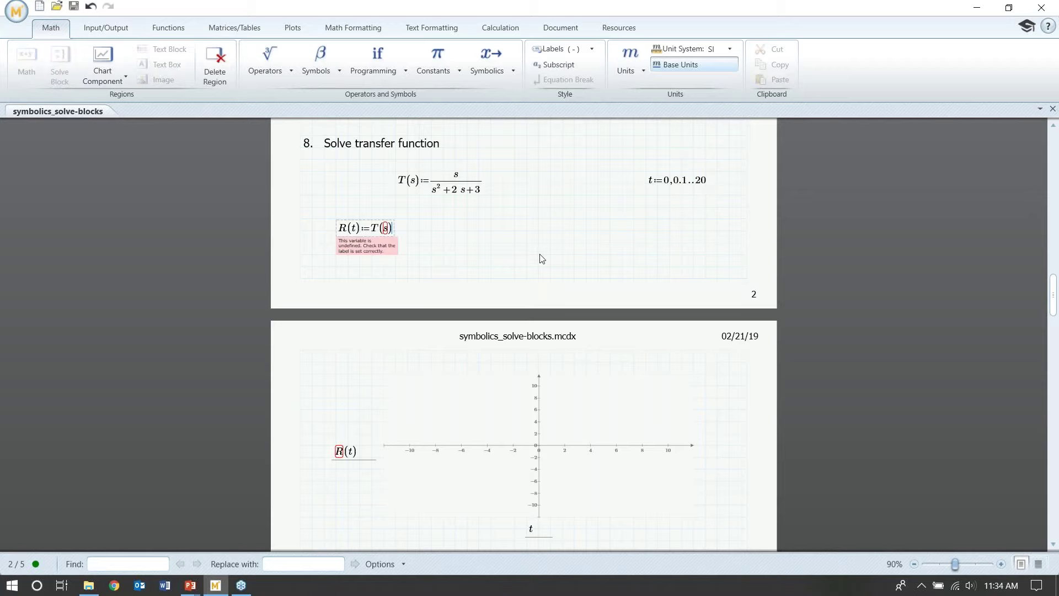
key("ctrl+period")
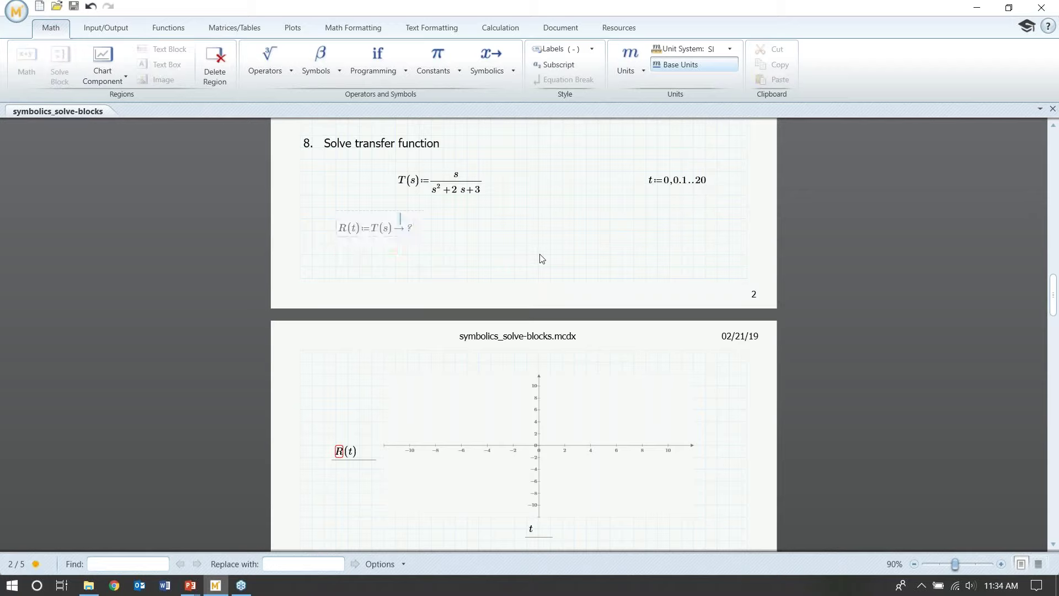
type("invlaplace")
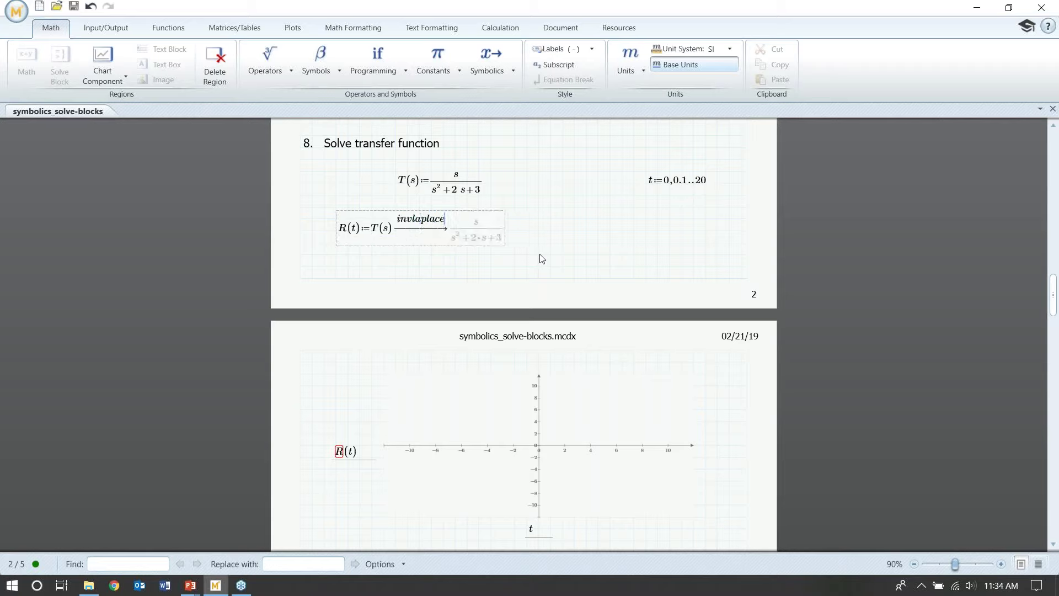
key("Return")
type(",s")
key("Return")
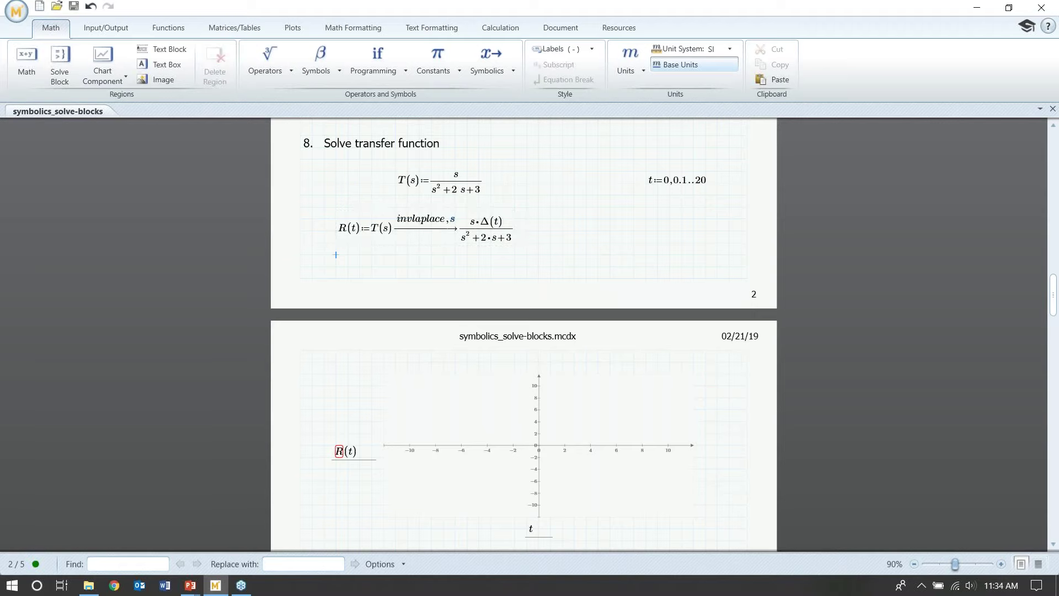
Step: Change the label of the s after invlaplace in the R(t) definition to Variable
left_click(503, 232)
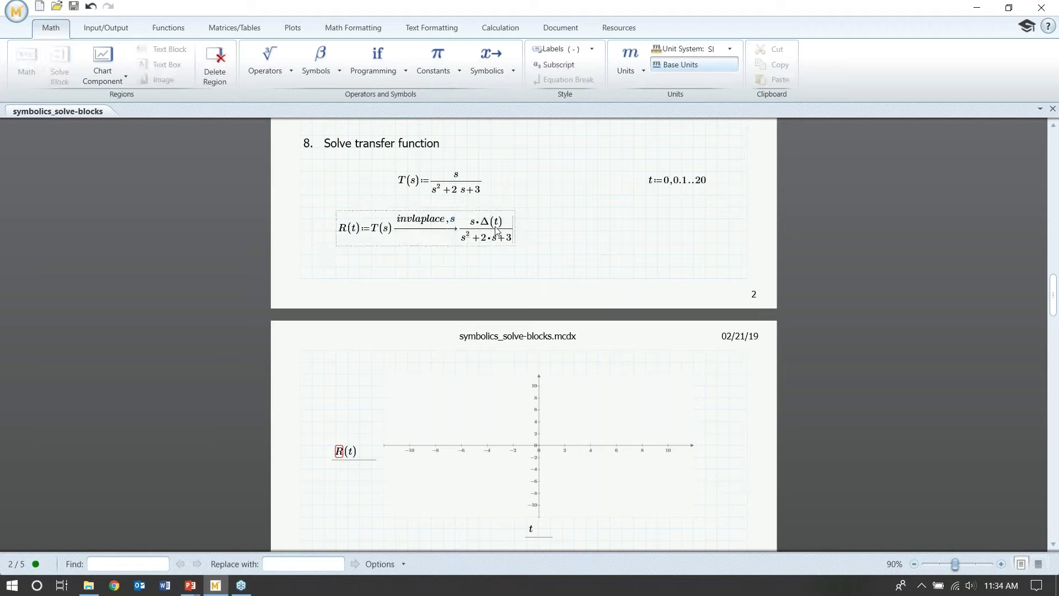
left_click(453, 222)
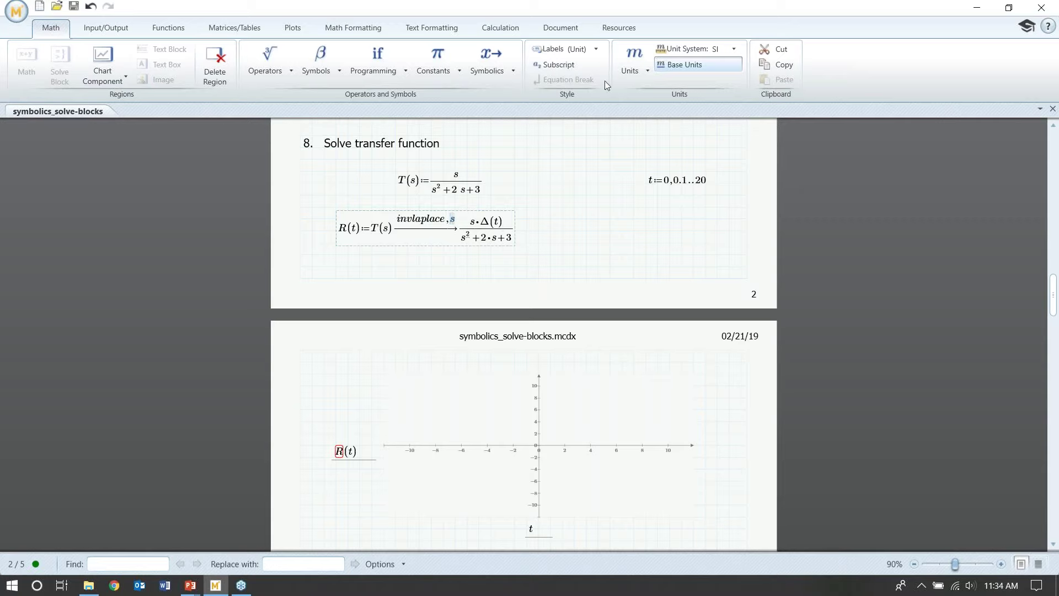
left_click(596, 49)
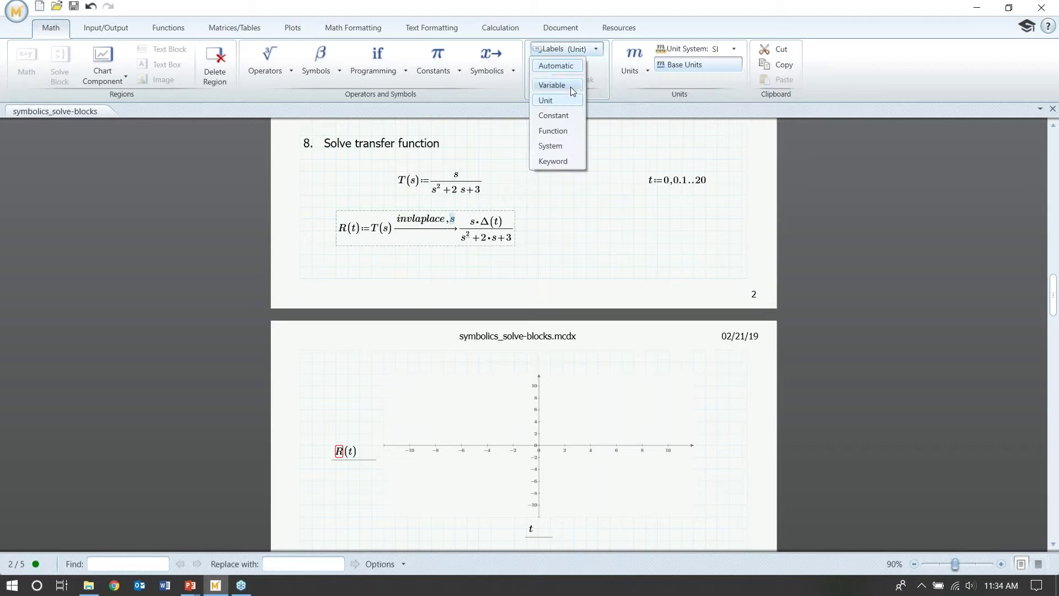
left_click(574, 159)
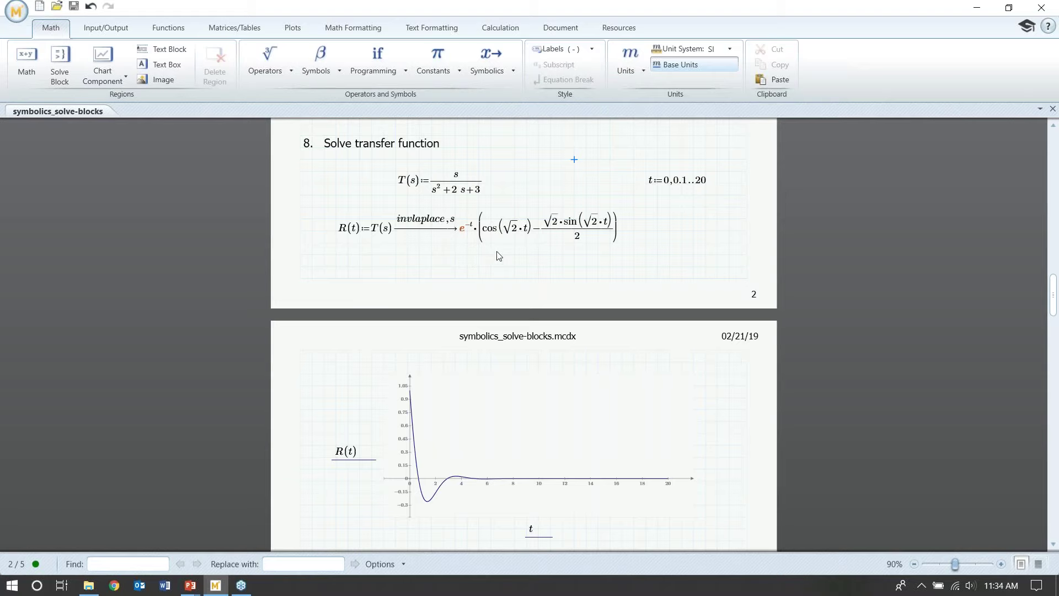
Step: Examine the plot of R(t) against t, and switch to the PowerPoint slideshow's Solve Blocks slide
scroll(579, 244, "down", 1)
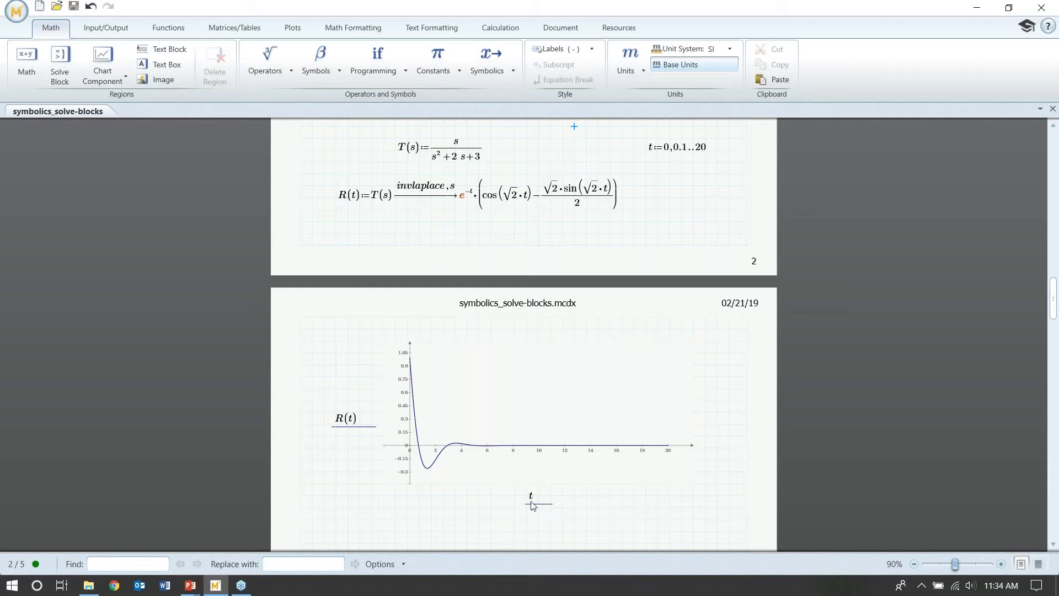
scroll(619, 374, "down", 2)
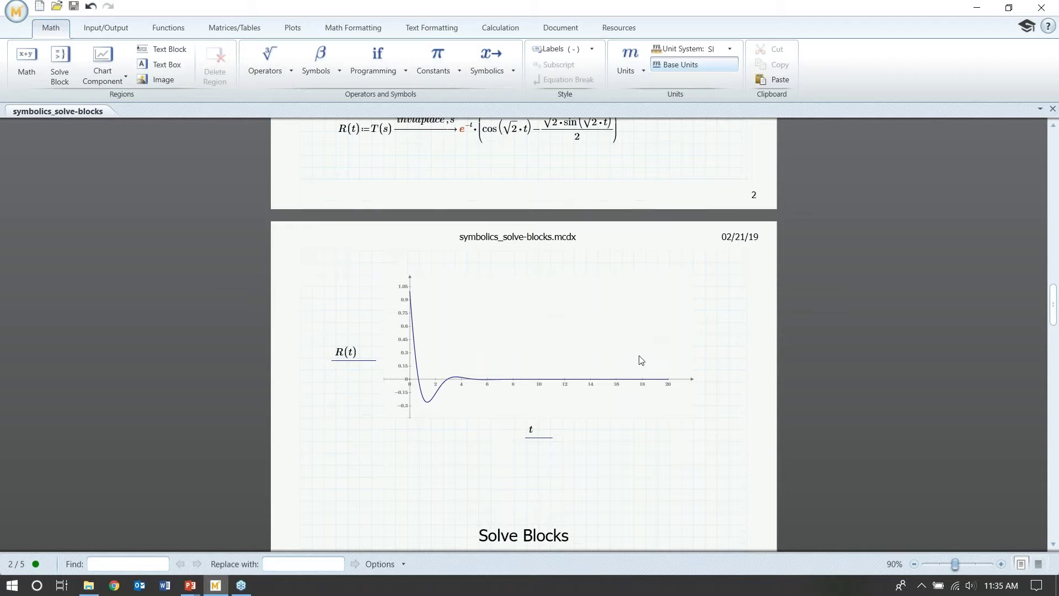
scroll(646, 359, "up", 1)
scroll(645, 360, "up", 2)
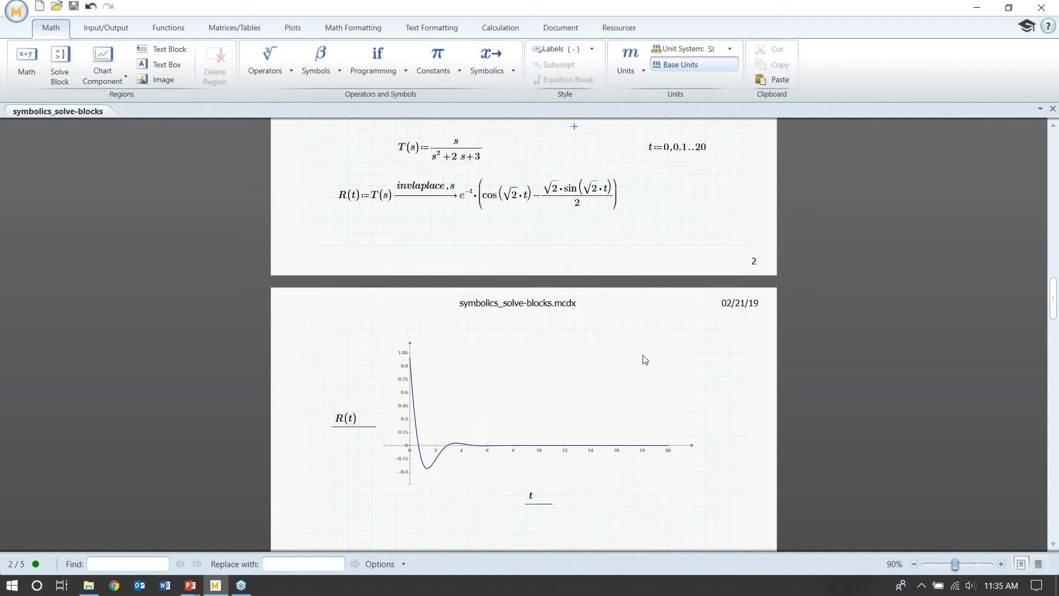
key("alt+Tab")
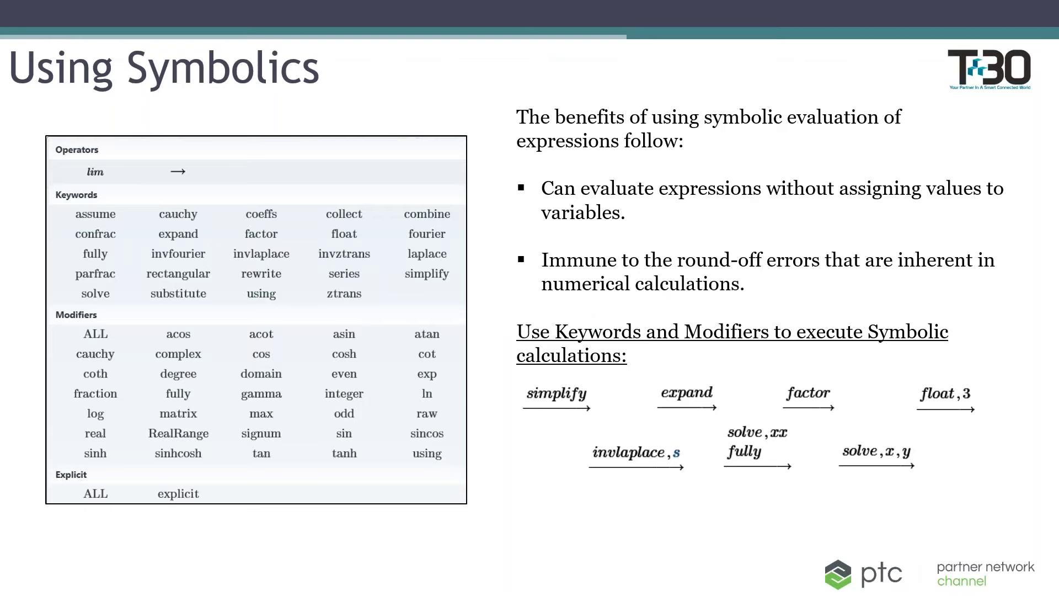
key("Right")
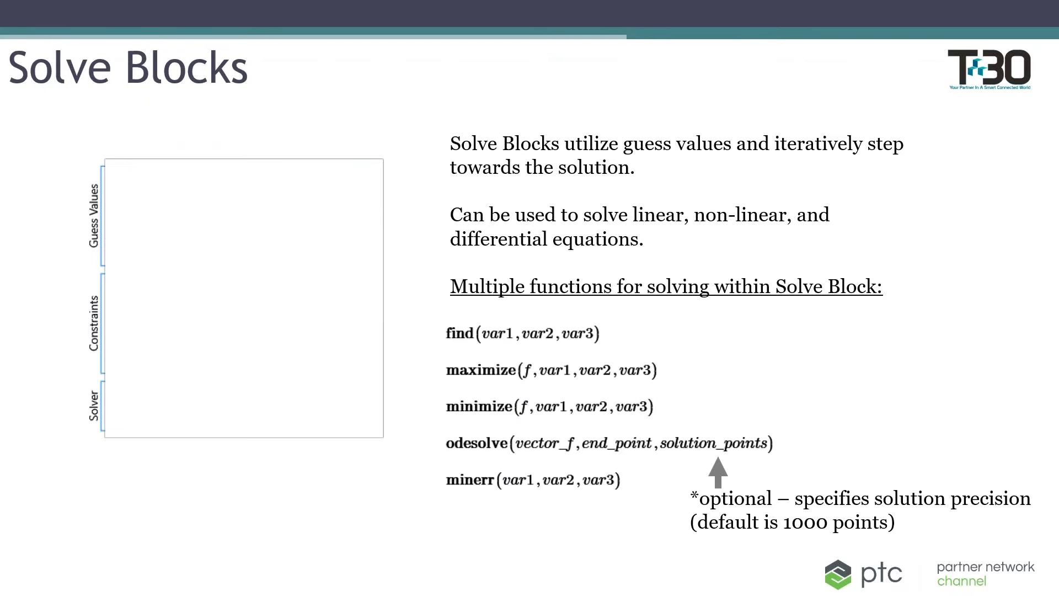
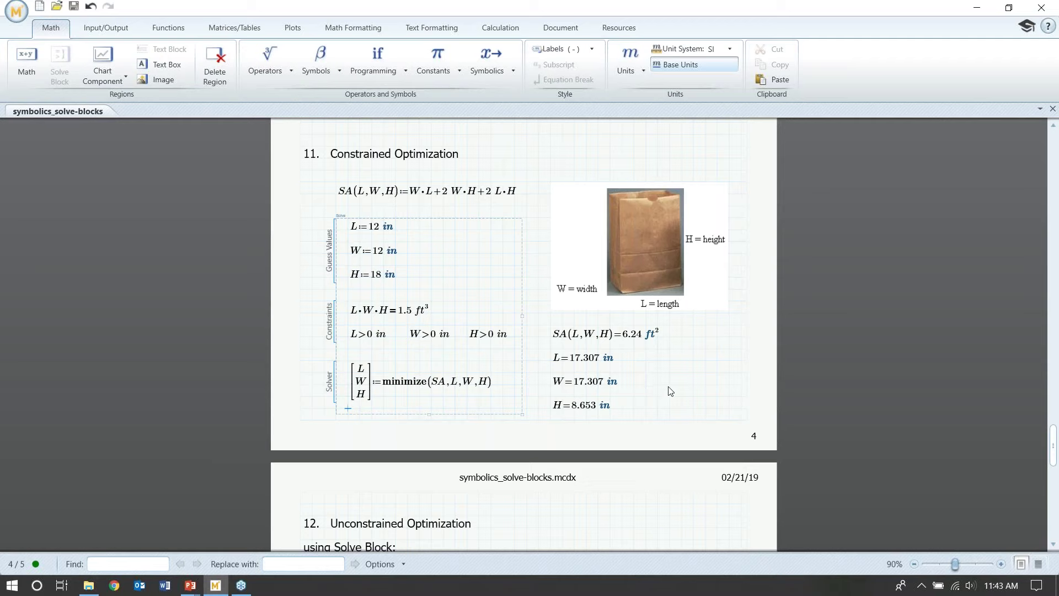
Step: Complete the solver for u and v in the section 12 solve block with maximize(F,u,v)
scroll(670, 392, "down", 1)
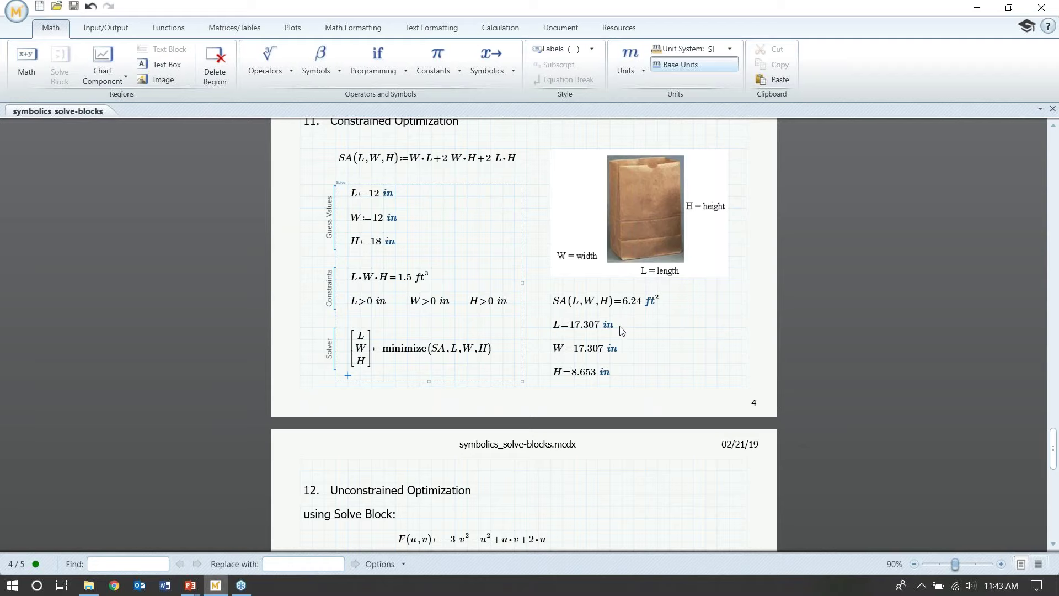
scroll(621, 330, "down", 1)
scroll(691, 357, "down", 5)
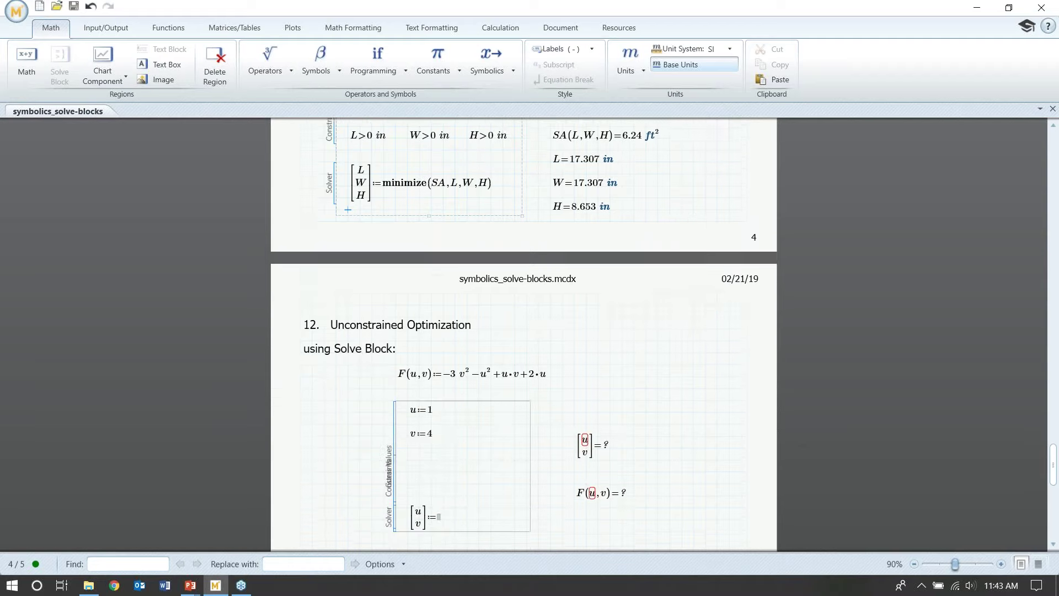
scroll(691, 357, "down", 2)
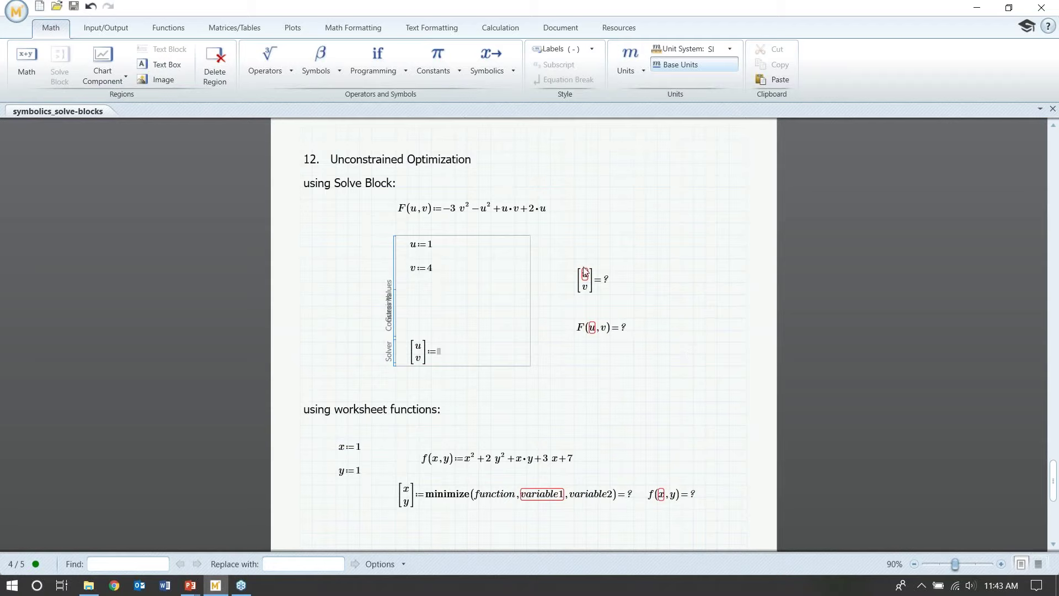
left_click(439, 351)
type("ma")
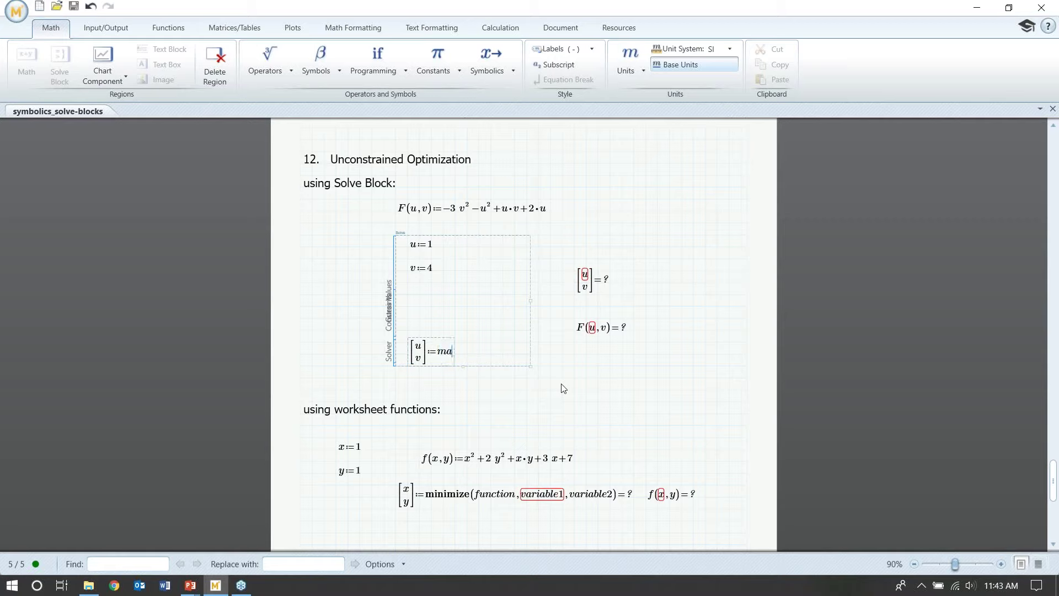
type("ximize(F,u,v")
key("Return")
left_click(682, 260)
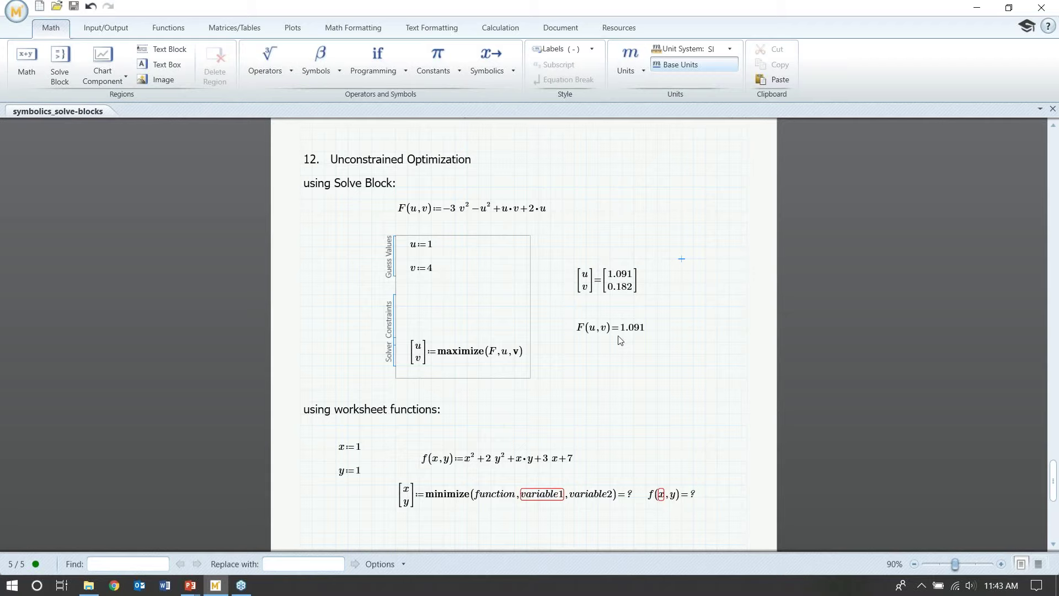
Step: Replace the placeholder arguments of the minimize worksheet function in section 12 with f,x,y
scroll(621, 345, "down", 3)
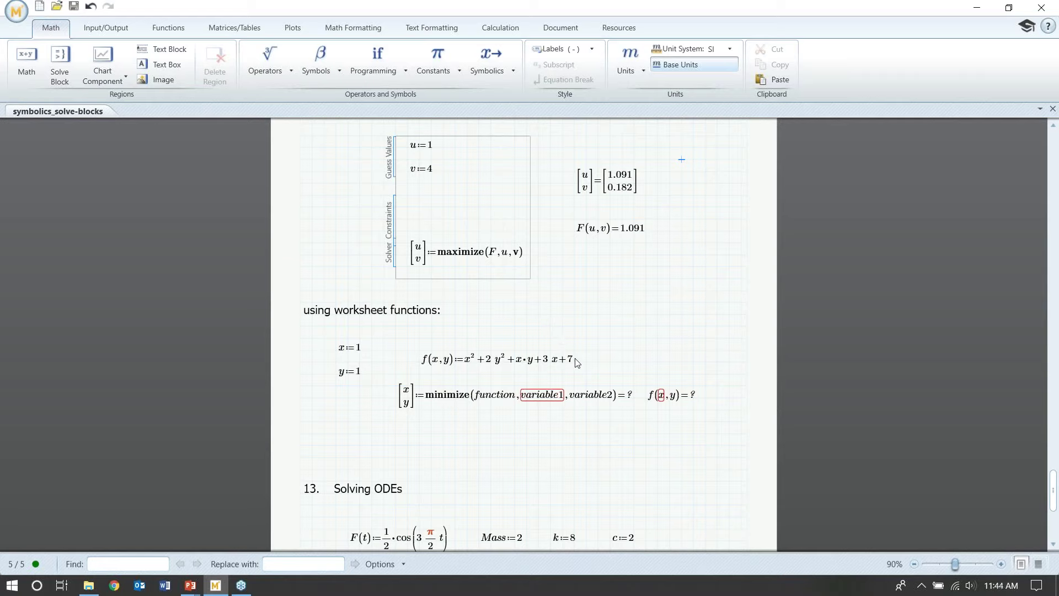
left_click(478, 395)
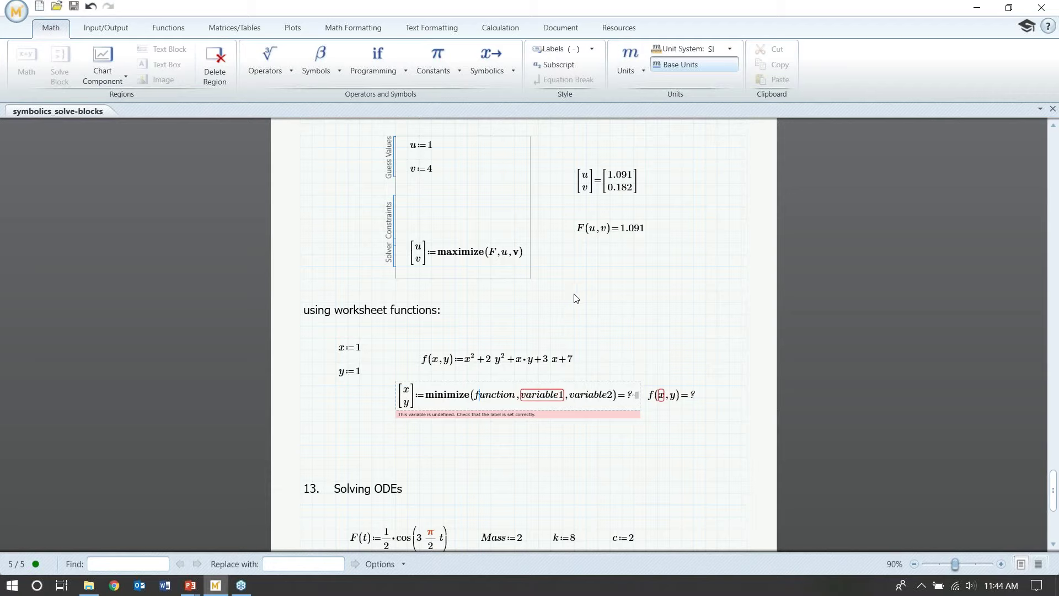
key("space")
key("space")
key("space")
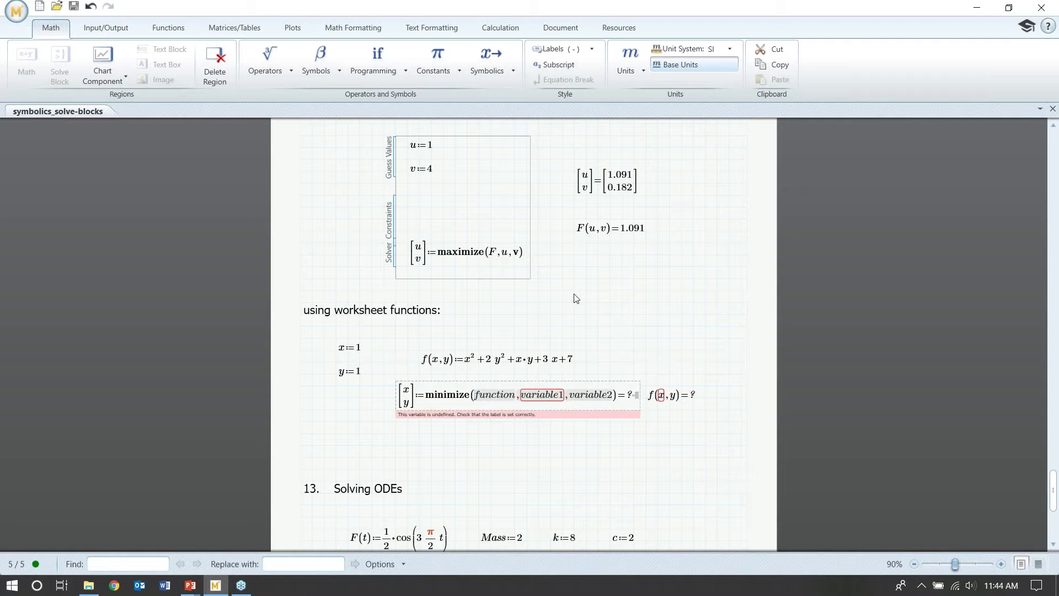
key("Delete")
type("f,")
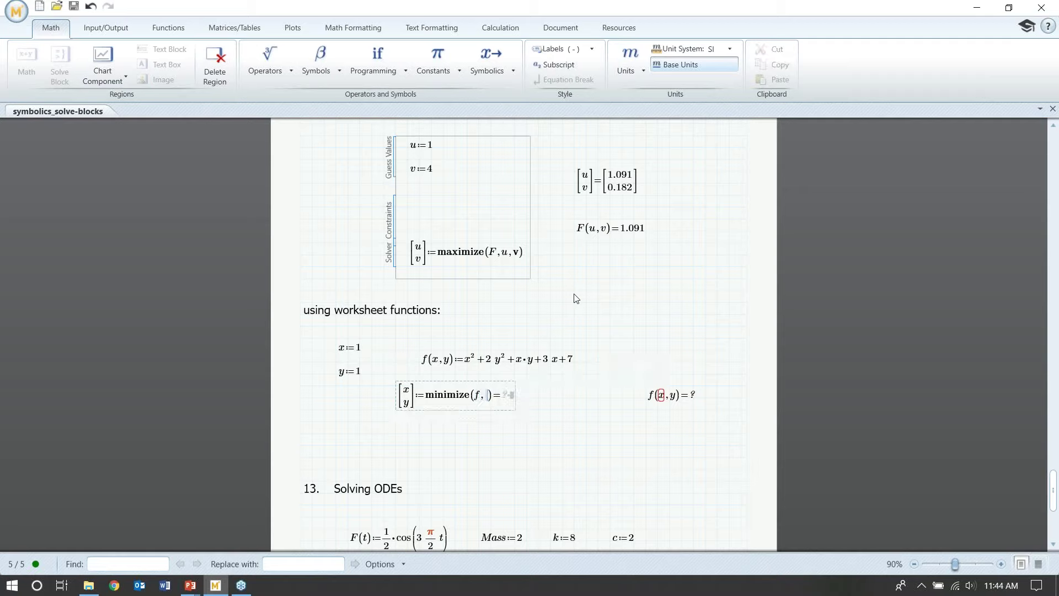
type("x,y")
left_click(520, 433)
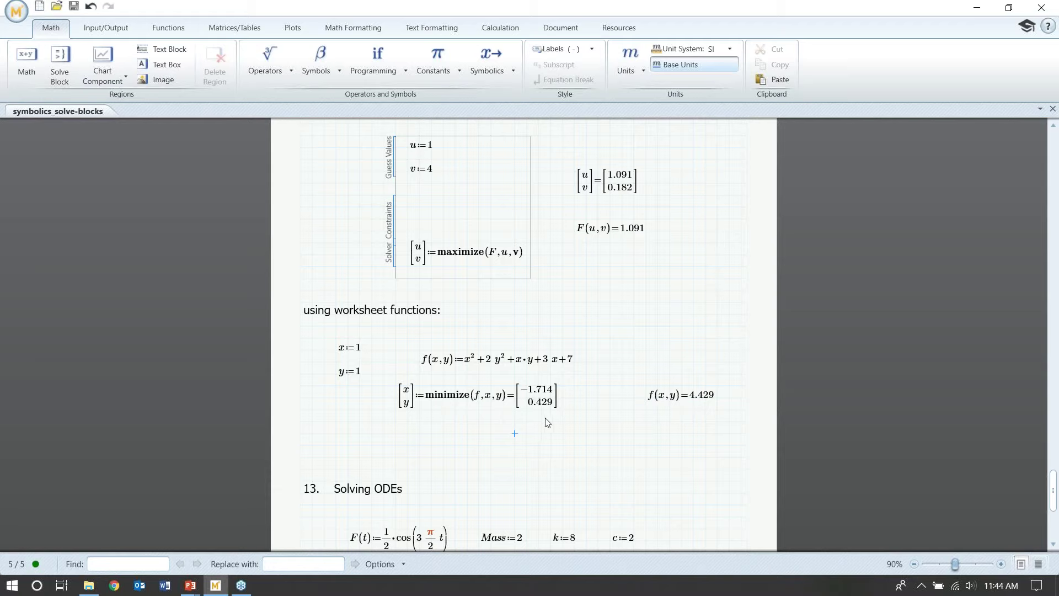
left_click(585, 421)
Step: Review the optimization examples in sections 11 and 12 and the Solving ODEs setup in section 13
scroll(405, 389, "up", 3)
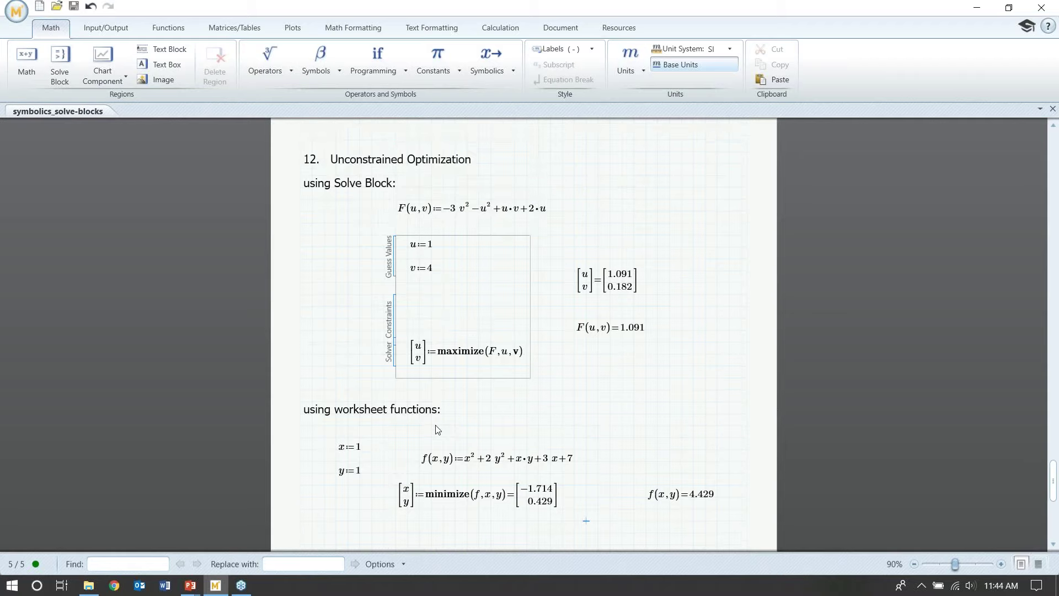
scroll(512, 301, "up", 8)
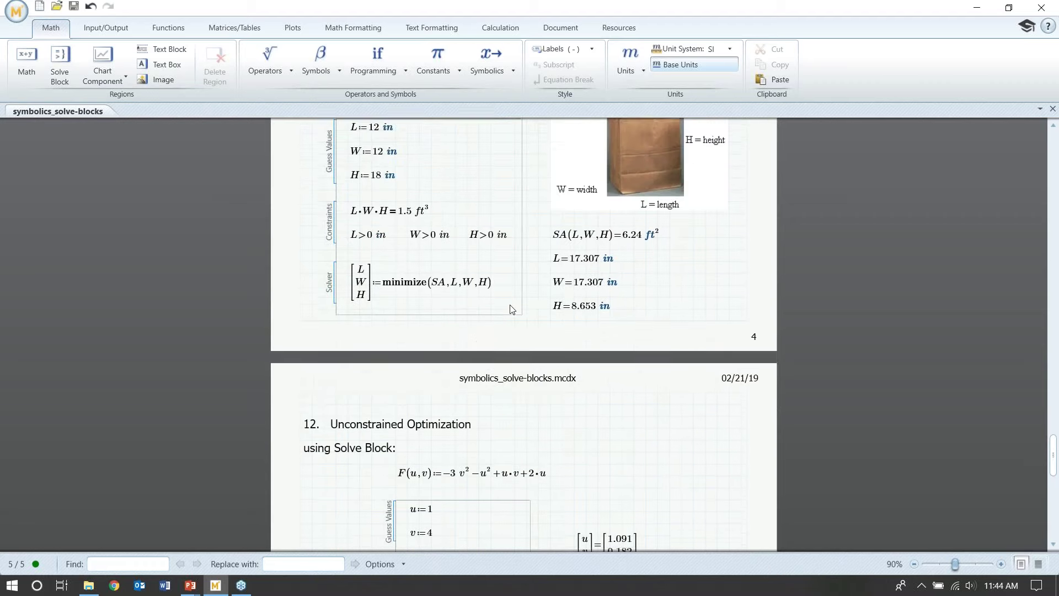
scroll(512, 309, "up", 3)
scroll(399, 216, "down", 12)
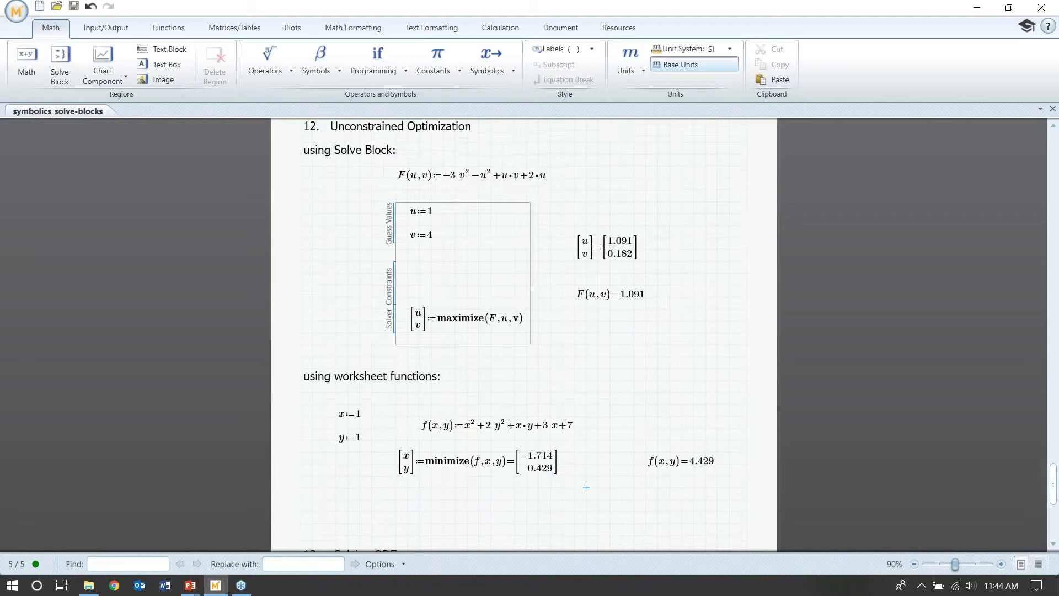
scroll(348, 259, "down", 4)
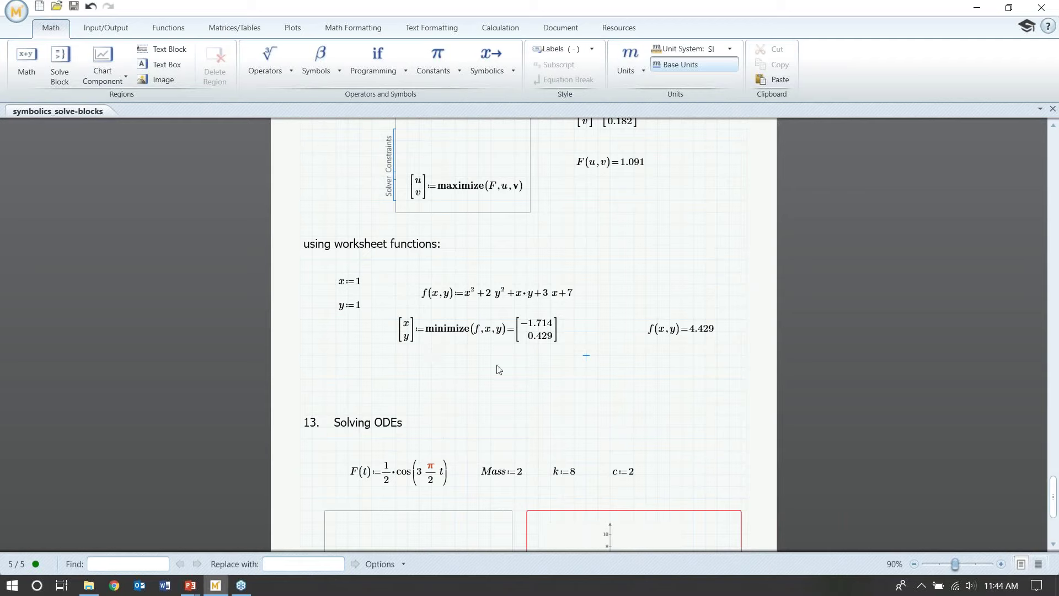
scroll(582, 374, "down", 1)
scroll(576, 358, "down", 4)
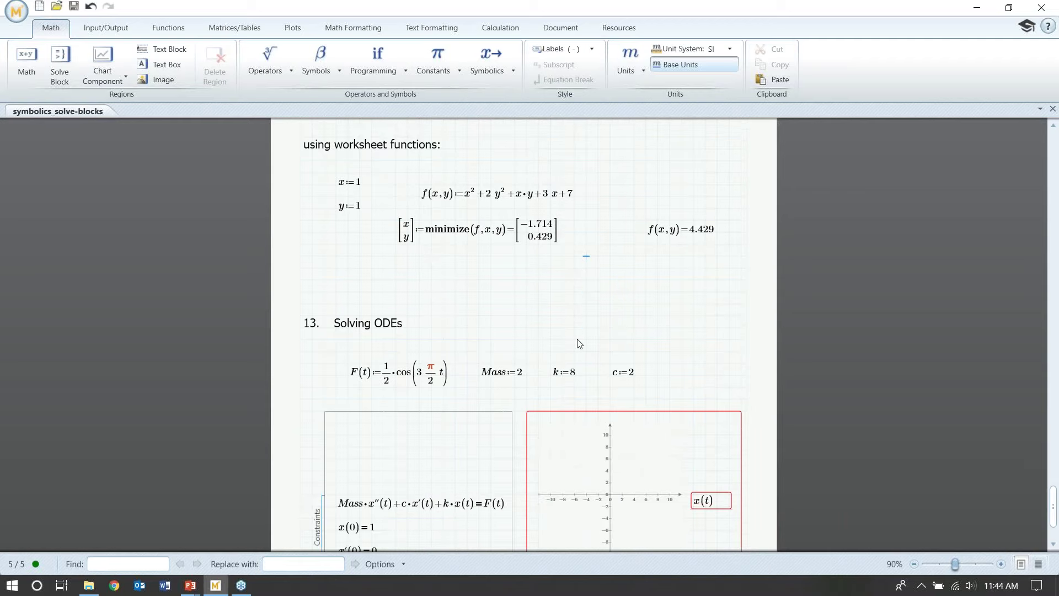
scroll(581, 337, "down", 2)
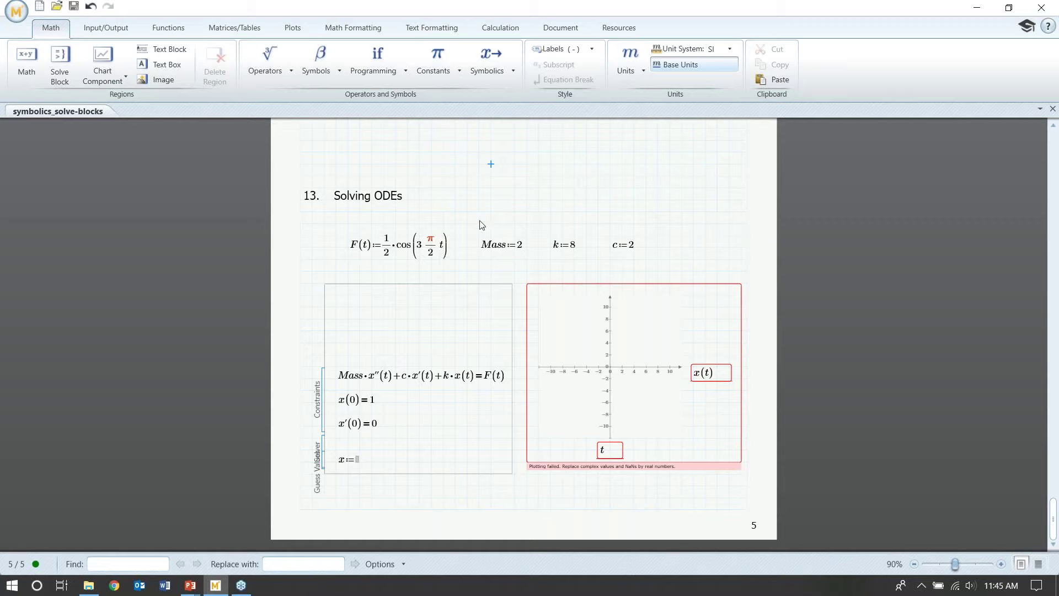
Step: Complete the solver for x in the section 13 solve block with odesolve(x(t),20)
left_click(490, 259)
left_click(569, 250)
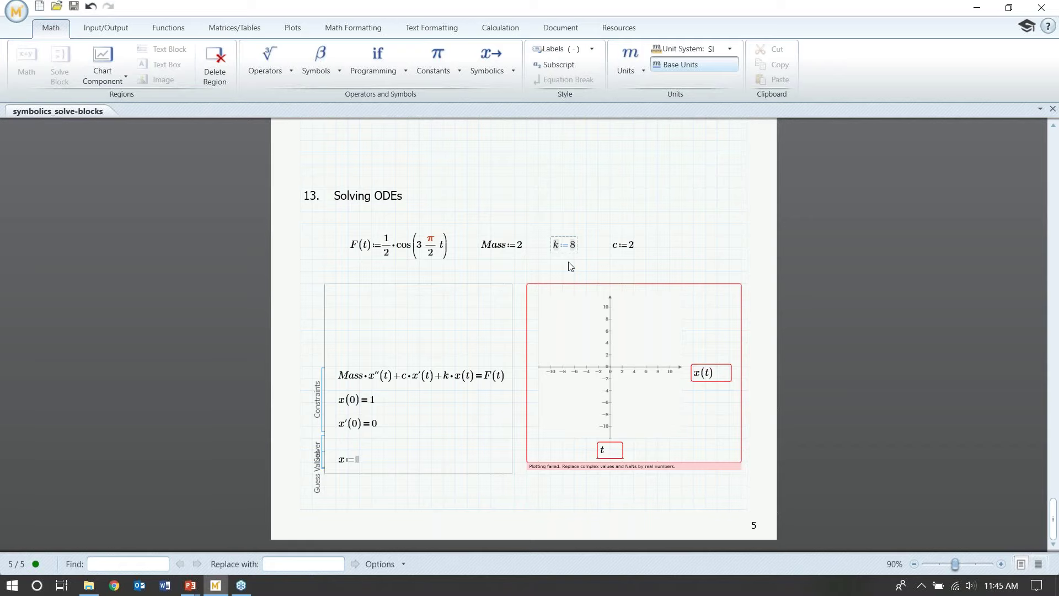
left_click(599, 260)
left_click(353, 386)
left_click(359, 460)
type("odesolve(")
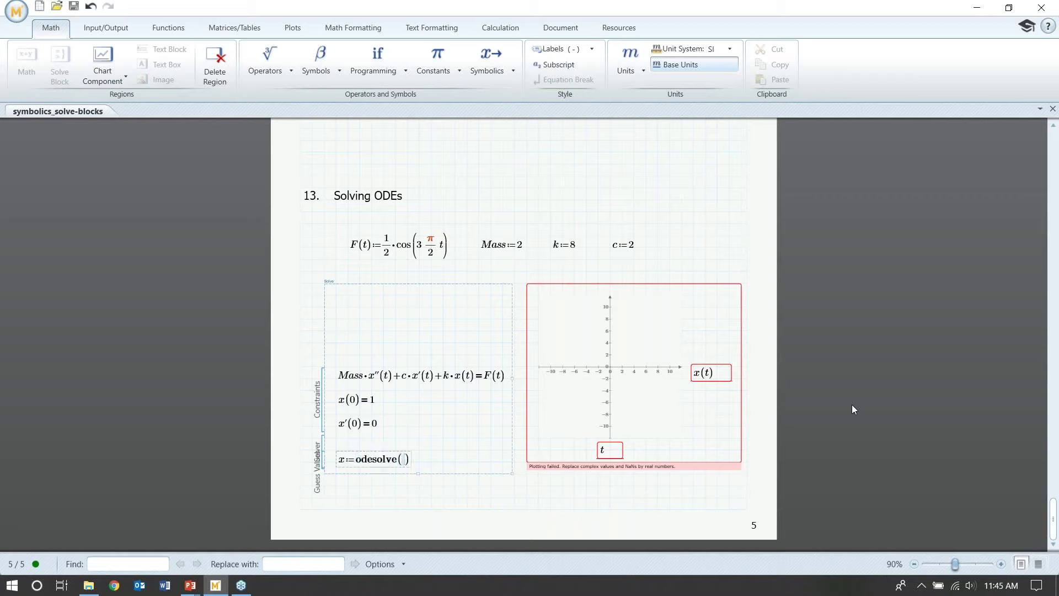
type("x(t),20")
key("Return")
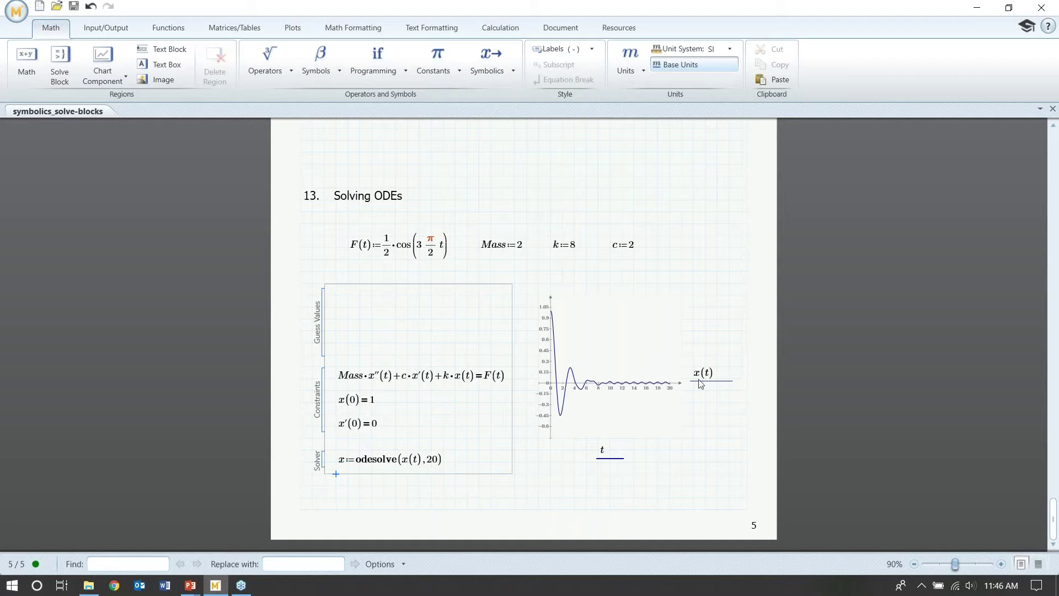
left_click(602, 450)
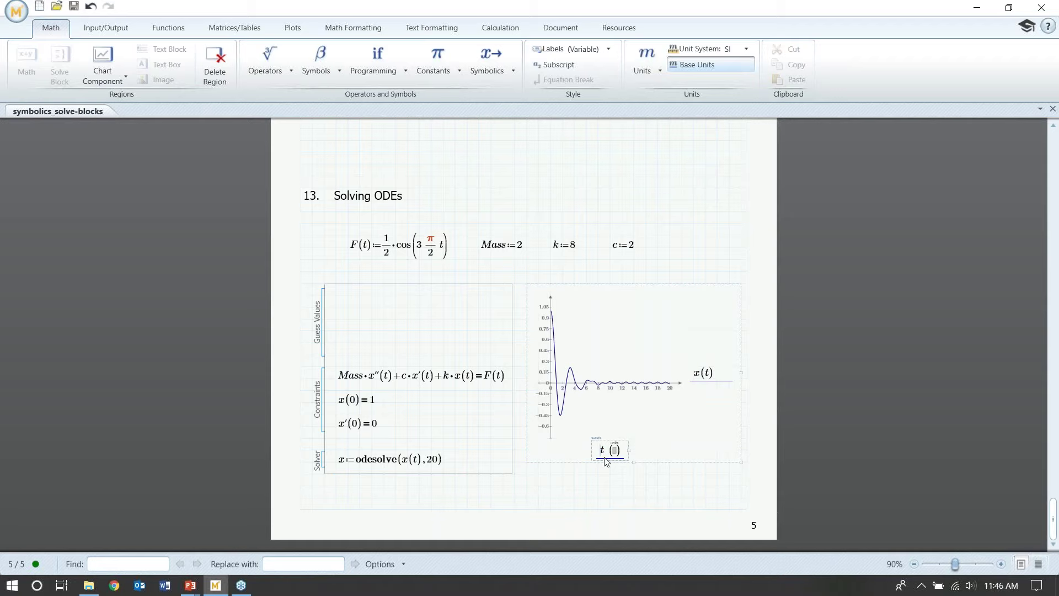
left_click(627, 489)
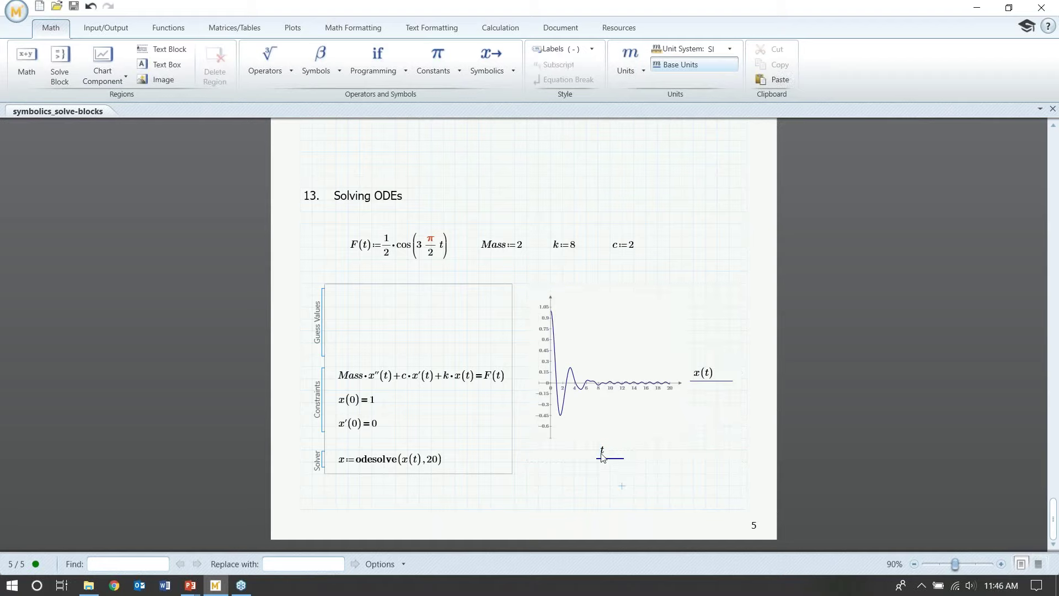